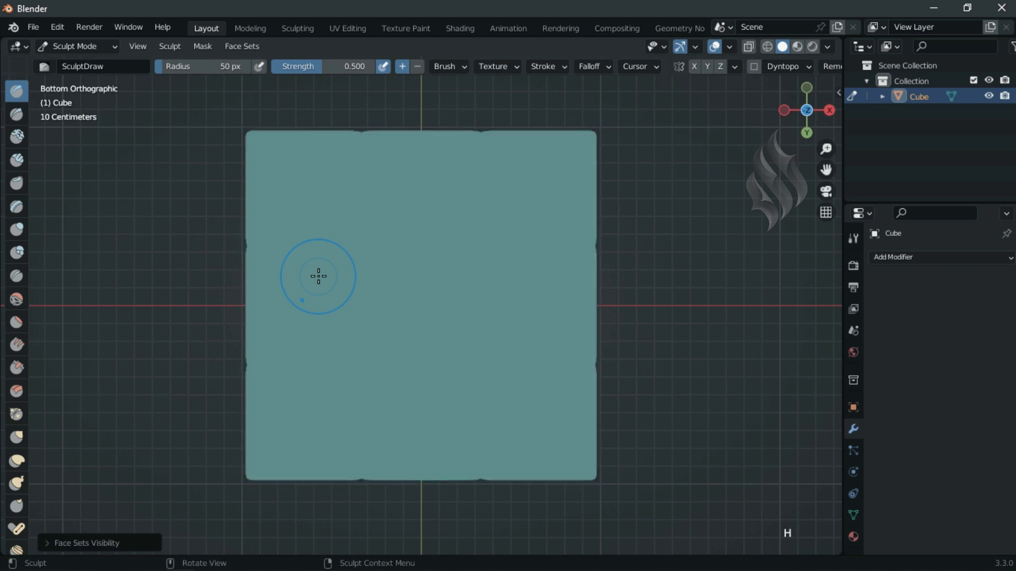
- Reveal all sculpt faces with the cube's bottom masked, and hide the bottom faces in Edit Mode
{"action": "key", "text": "ctrl+i"}
{"action": "key", "text": "alt+h"}
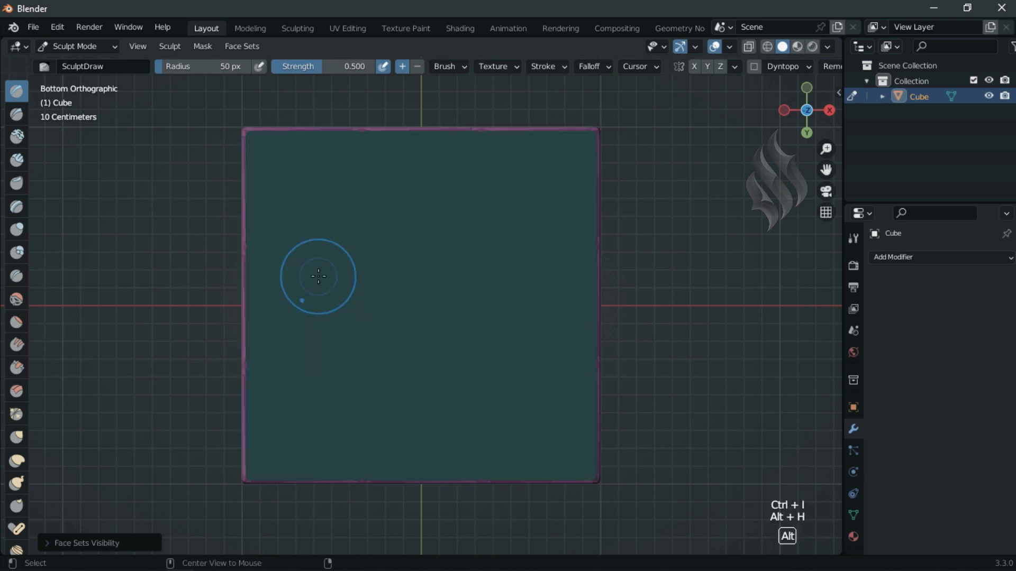
{"action": "key", "text": "Tab"}
{"action": "key", "text": "h"}
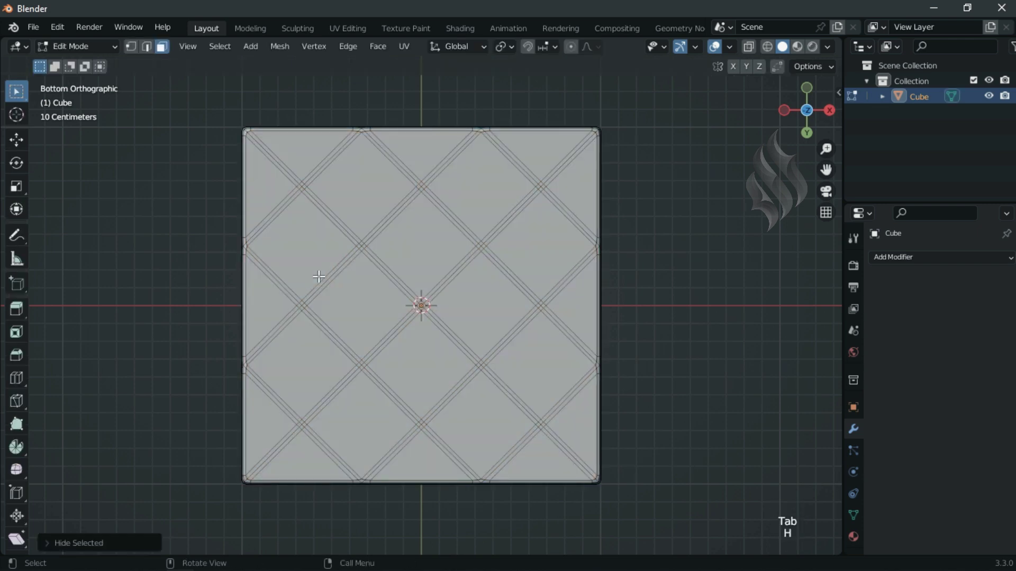
- Select the block of small faces at the central strip intersection on the cube's front side
{"action": "key", "text": "KP_1"}
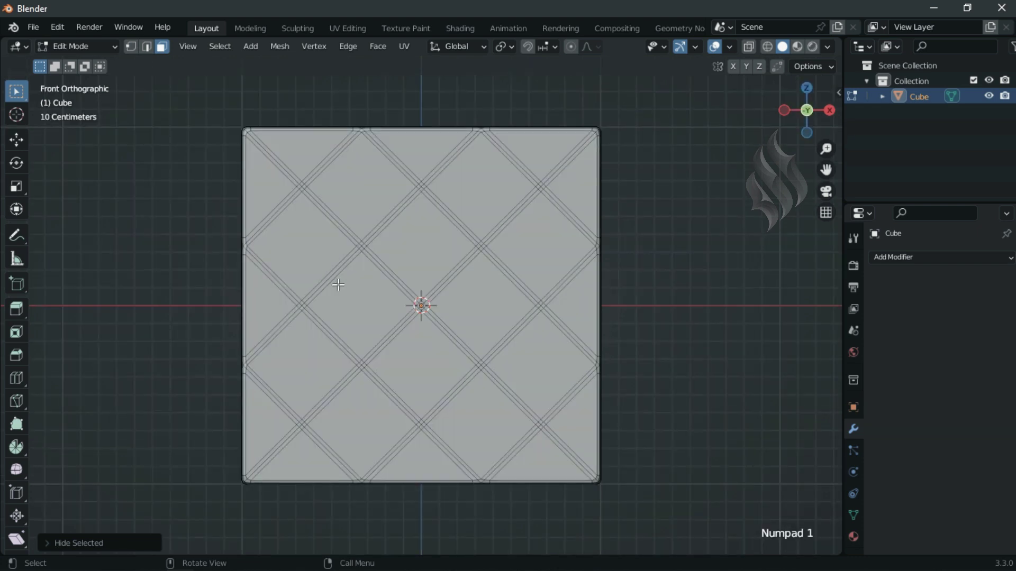
{"action": "middle_click_drag", "start_coordinate": [438, 346], "coordinate": [424, 268], "text": "ctrl"}
{"action": "left_click", "coordinate": [423, 279]}
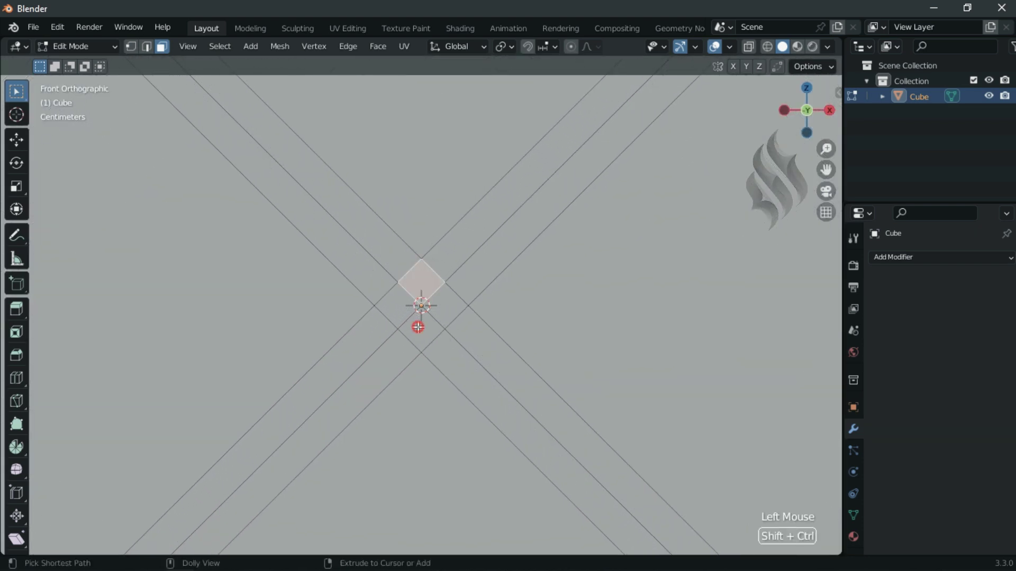
{"action": "left_click", "coordinate": [425, 320], "text": "ctrl+shift"}
{"action": "key", "text": "shift+c"}
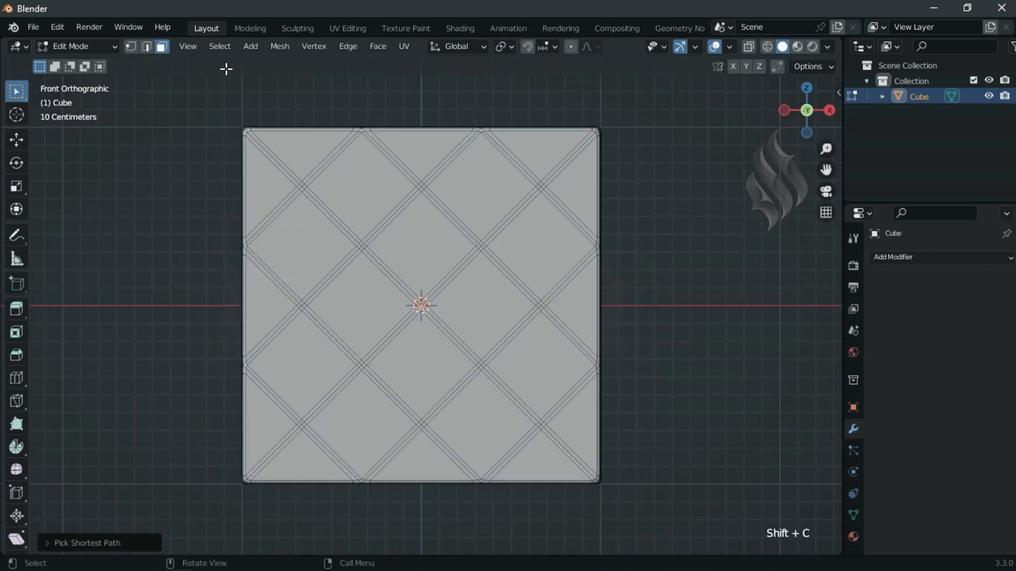
- Select all faces with similar area using Equal comparison and a threshold of 0.00000
{"action": "left_click", "coordinate": [219, 46]}
{"action": "mouse_move", "coordinate": [255, 231]}
{"action": "left_click", "coordinate": [367, 245]}
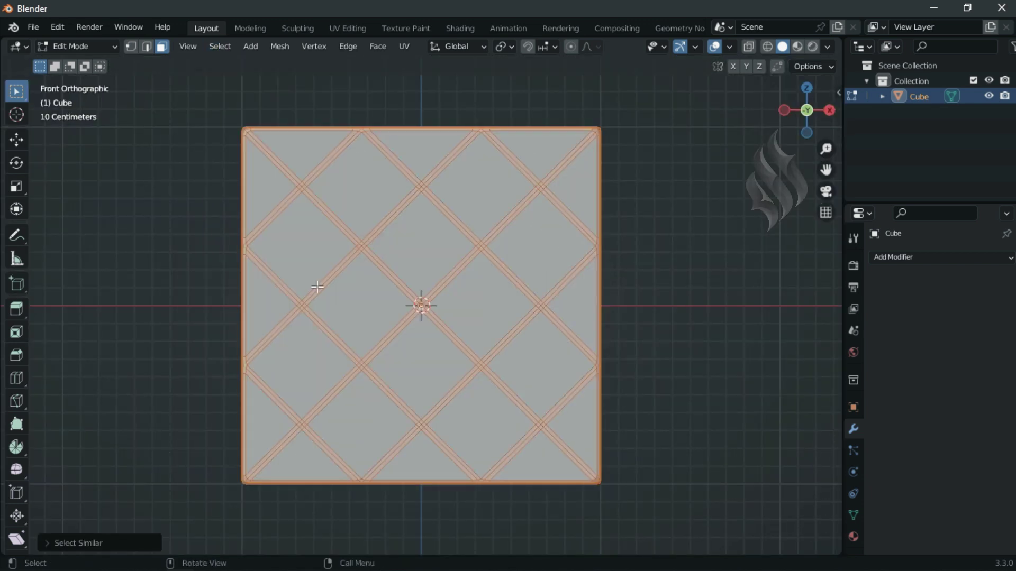
{"action": "left_click", "coordinate": [102, 542]}
{"action": "left_click", "coordinate": [223, 539]}
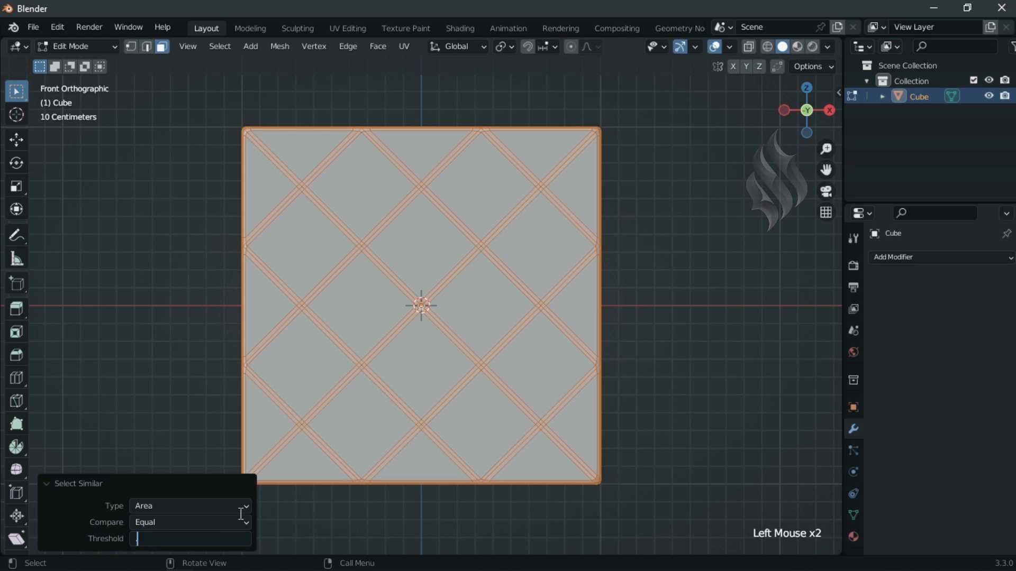
{"action": "type", "text": ".0000"}
{"action": "key", "text": "Return"}
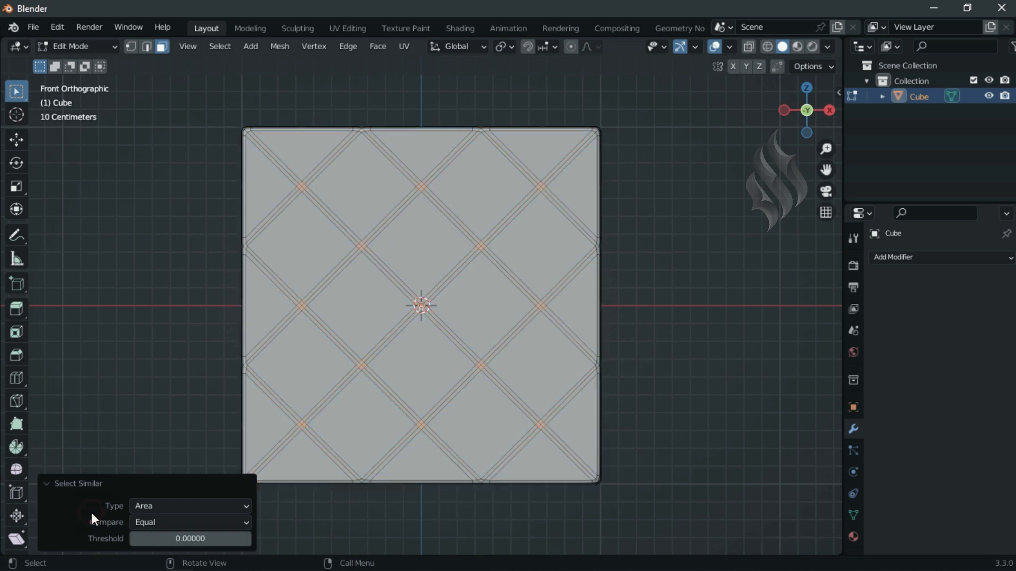
{"action": "left_click", "coordinate": [51, 486]}
- Round each selected intersection patch with the LoopTools Circle operation
{"action": "right_click", "coordinate": [367, 318]}
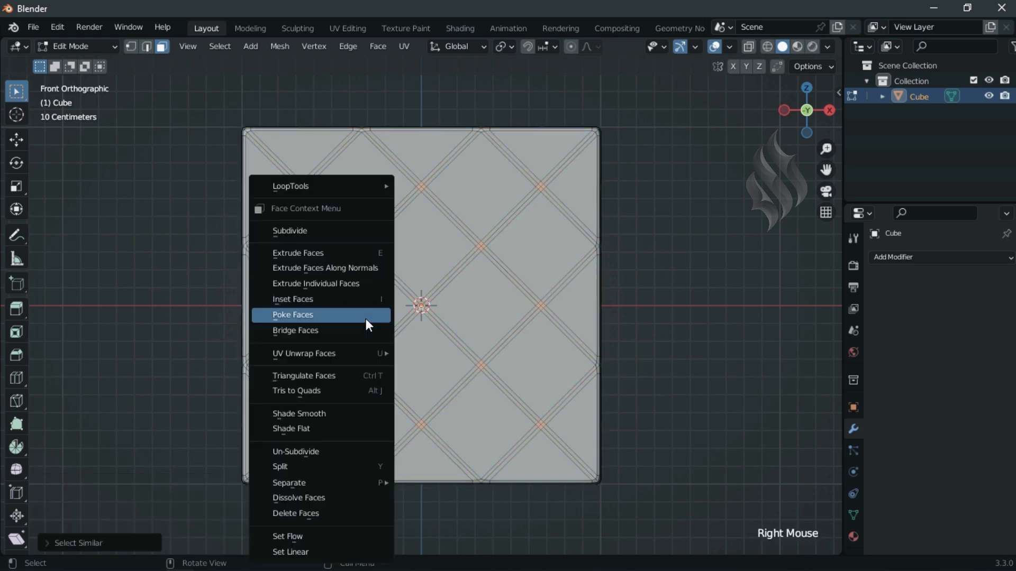
{"action": "mouse_move", "coordinate": [354, 189]}
{"action": "left_click", "coordinate": [413, 204]}
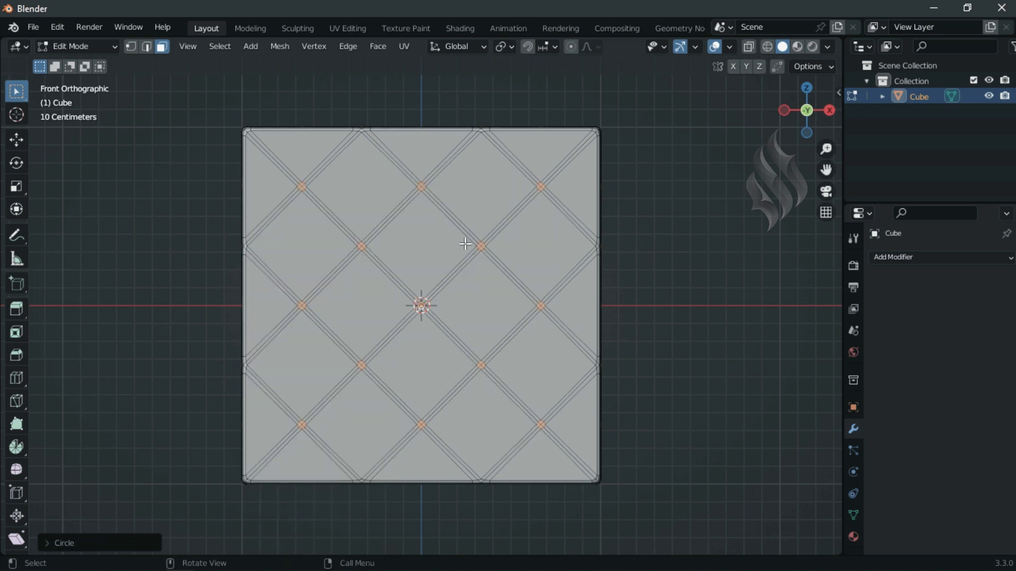
- Set the pivot to individual origins and scale the selected circular patches by 2
{"action": "key", "text": "period"}
{"action": "left_click", "coordinate": [443, 324]}
{"action": "type", "text": "s"}
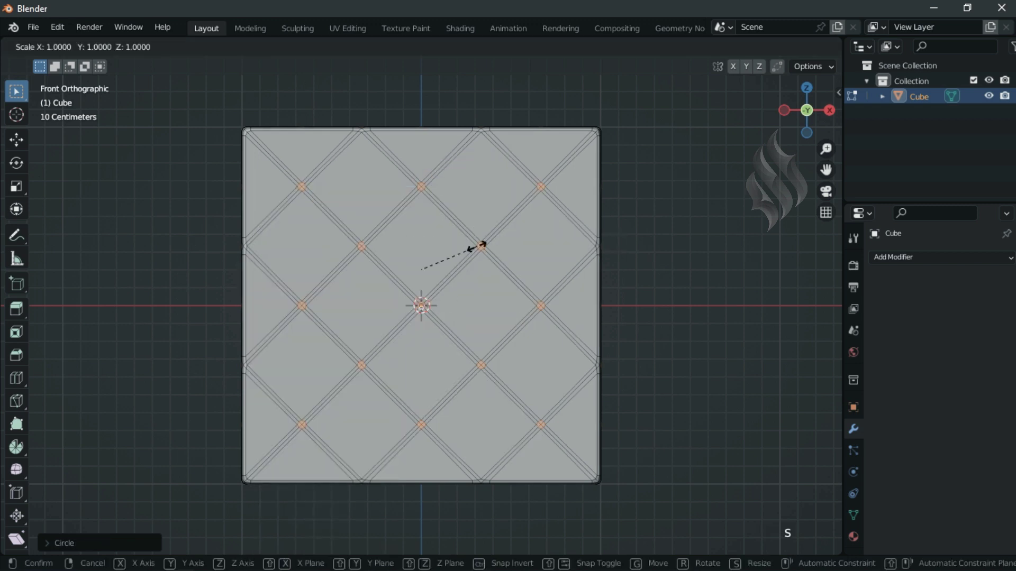
{"action": "type", "text": "2"}
{"action": "key", "text": "Return"}
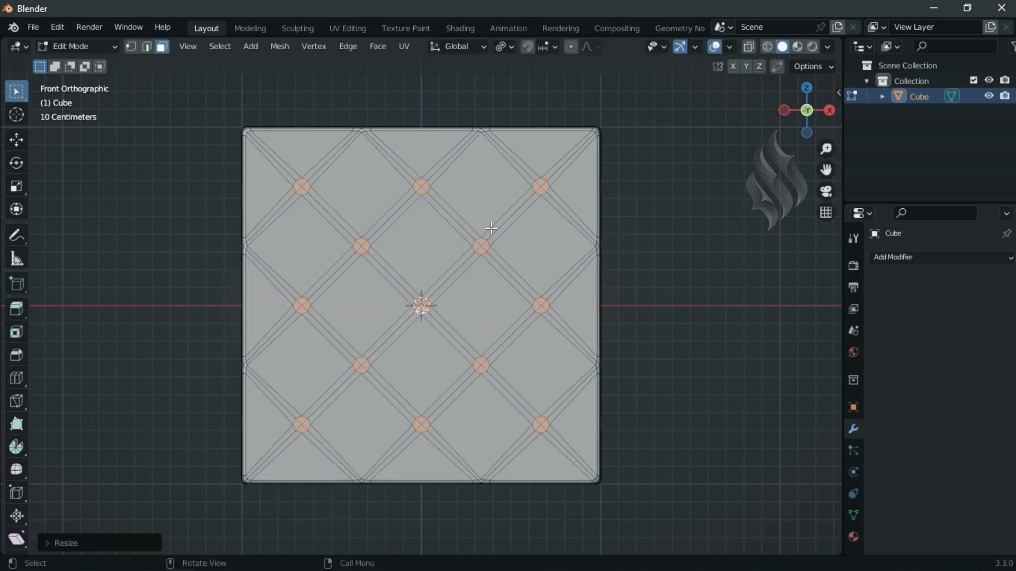
- Inset the selected circular patches by 0.02 m
{"action": "type", "text": "i"}
{"action": "type", "text": ".02"}
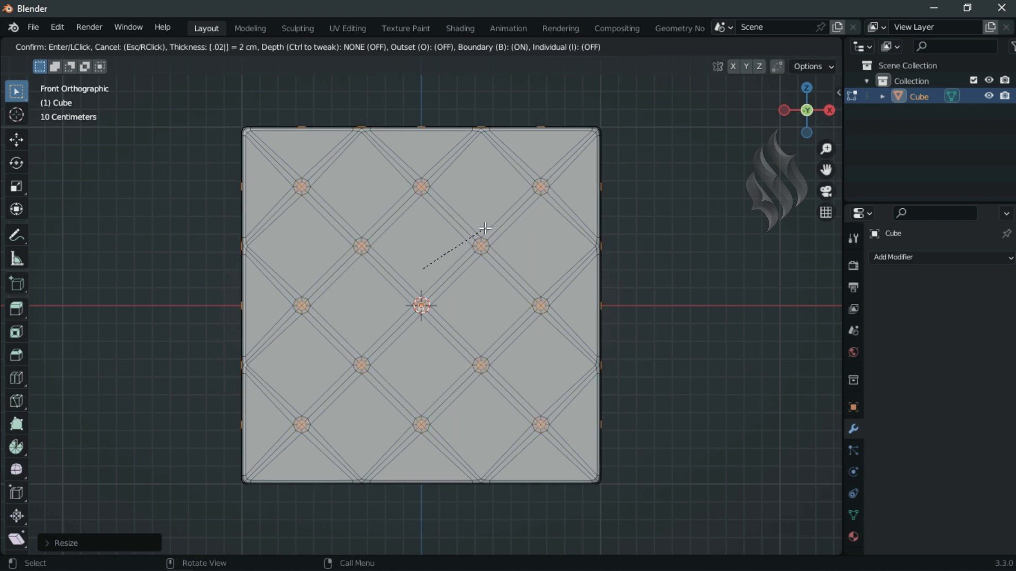
{"action": "key", "text": "Return"}
- Create a face set in Sculpt Mode from the circular patches selected in Edit Mode
{"action": "key", "text": "Tab"}
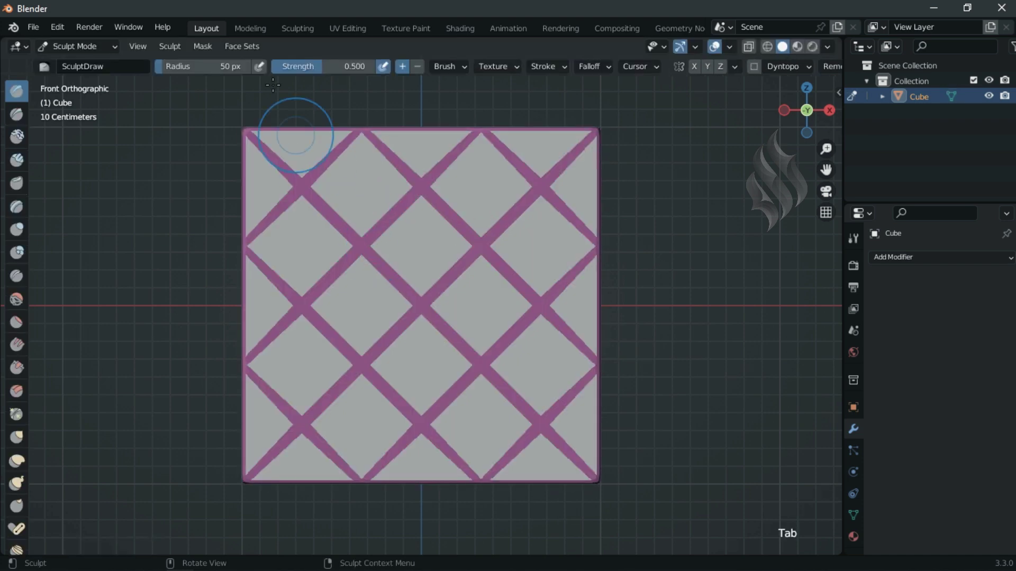
{"action": "left_click", "coordinate": [249, 46]}
{"action": "left_click", "coordinate": [266, 92]}
- Duplicate the selected circular patches in place and separate the copy into its own object
{"action": "key", "text": "Tab"}
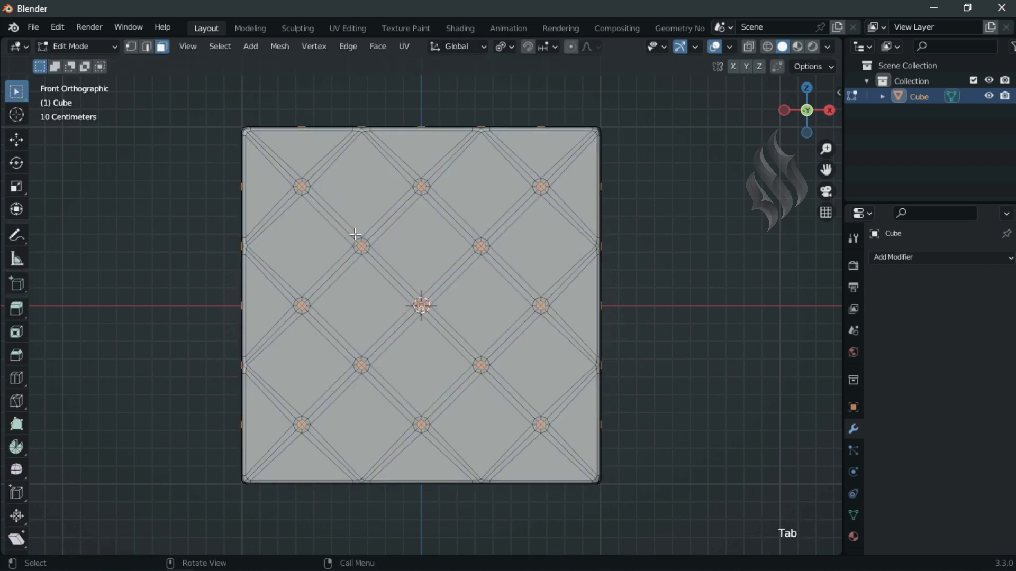
{"action": "key", "text": "shift+d"}
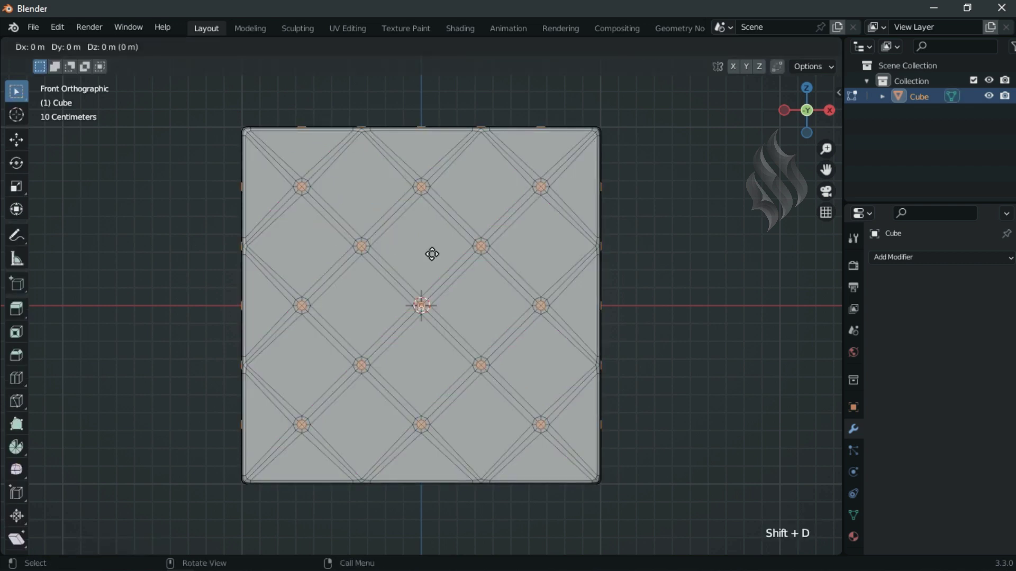
{"action": "right_click", "coordinate": [432, 254]}
{"action": "key", "text": "p"}
{"action": "left_click", "coordinate": [432, 254]}
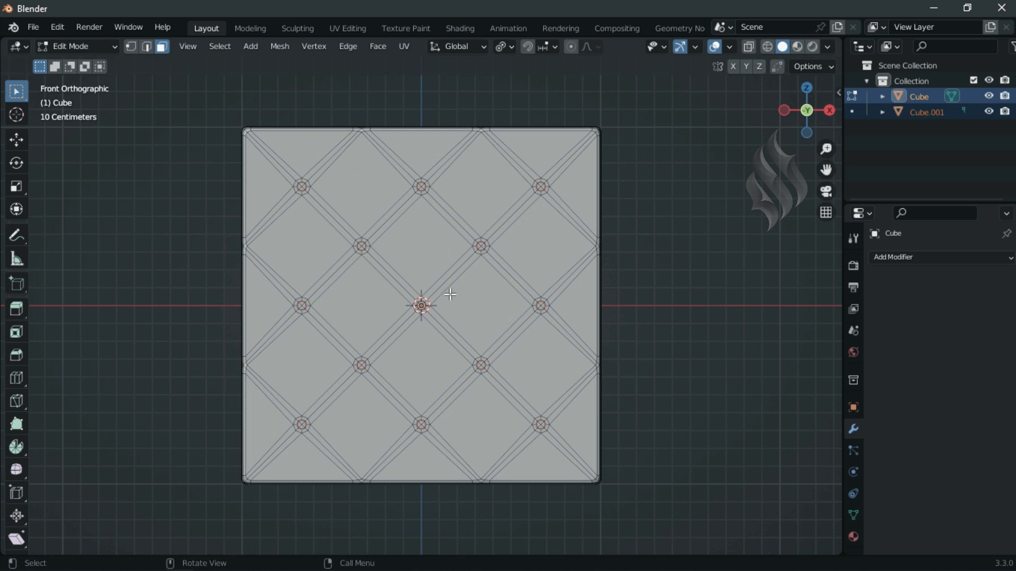
- Reveal the cube's hidden bottom faces and return to Object Mode
{"action": "key", "text": "alt+h"}
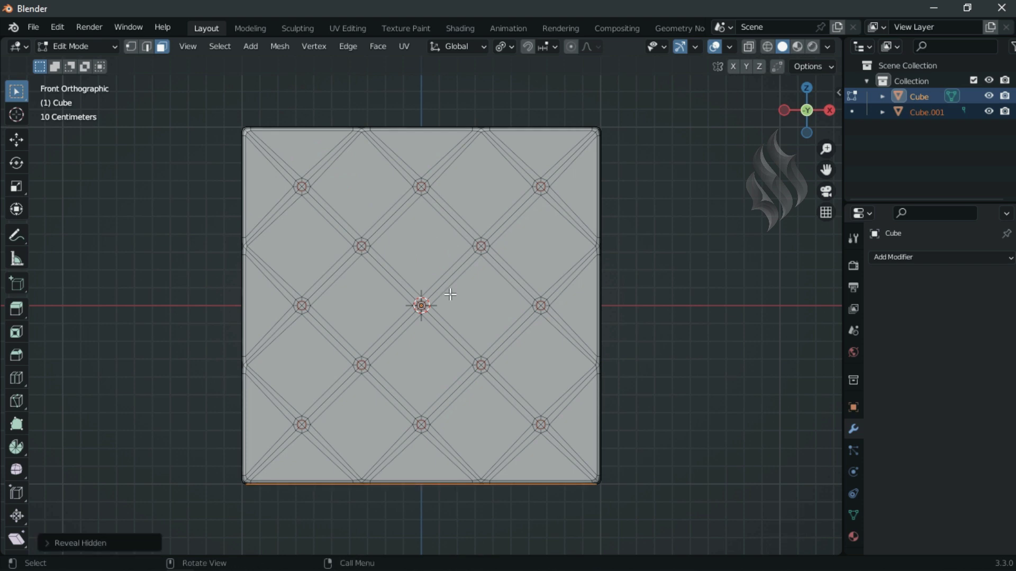
{"action": "left_click", "coordinate": [96, 47]}
{"action": "left_click", "coordinate": [53, 63]}
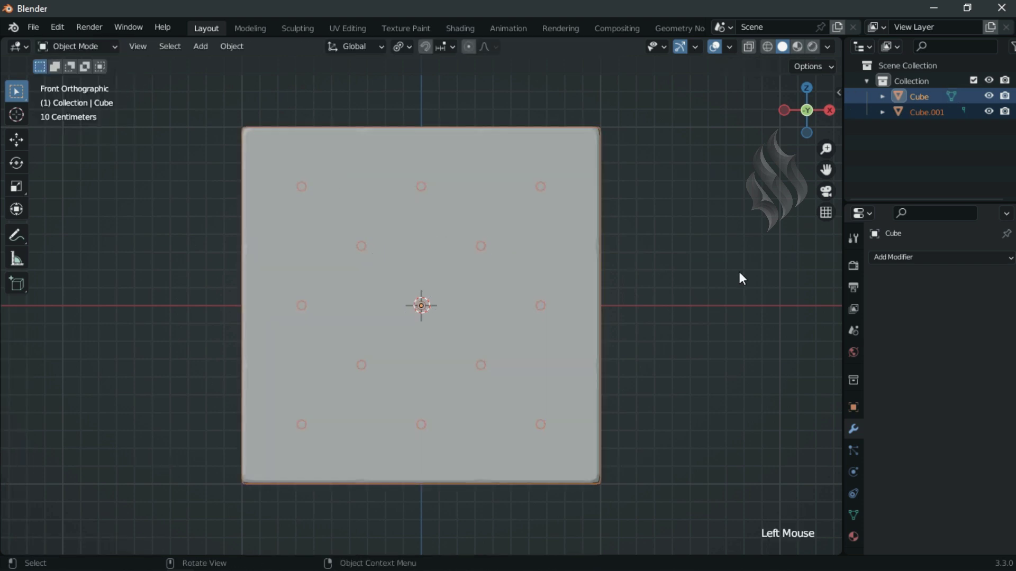
- Select only the original cube and hide the object made of the separated circular patches
{"action": "left_click", "coordinate": [939, 111]}
{"action": "left_click", "coordinate": [925, 97]}
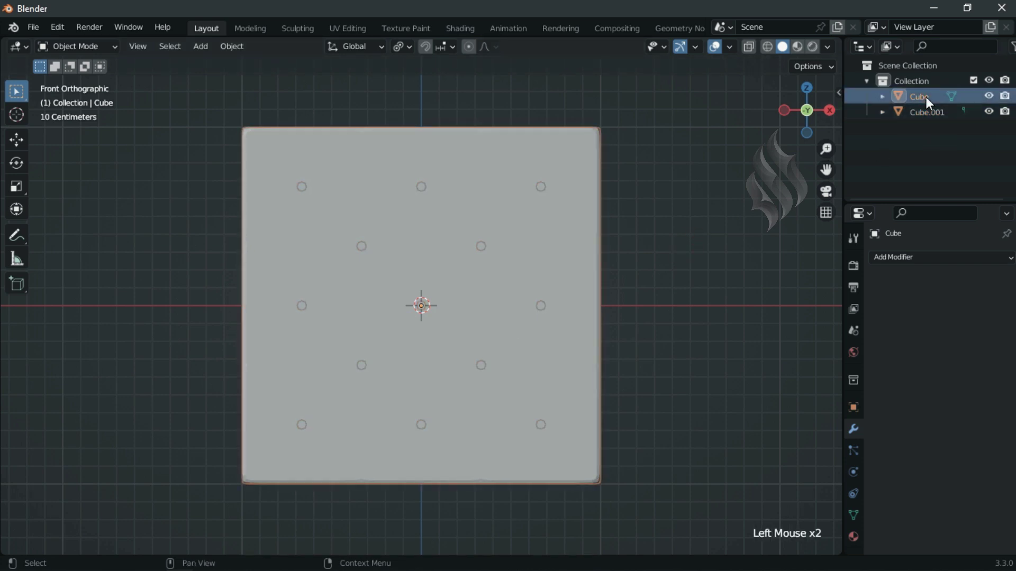
{"action": "left_click", "coordinate": [989, 111]}
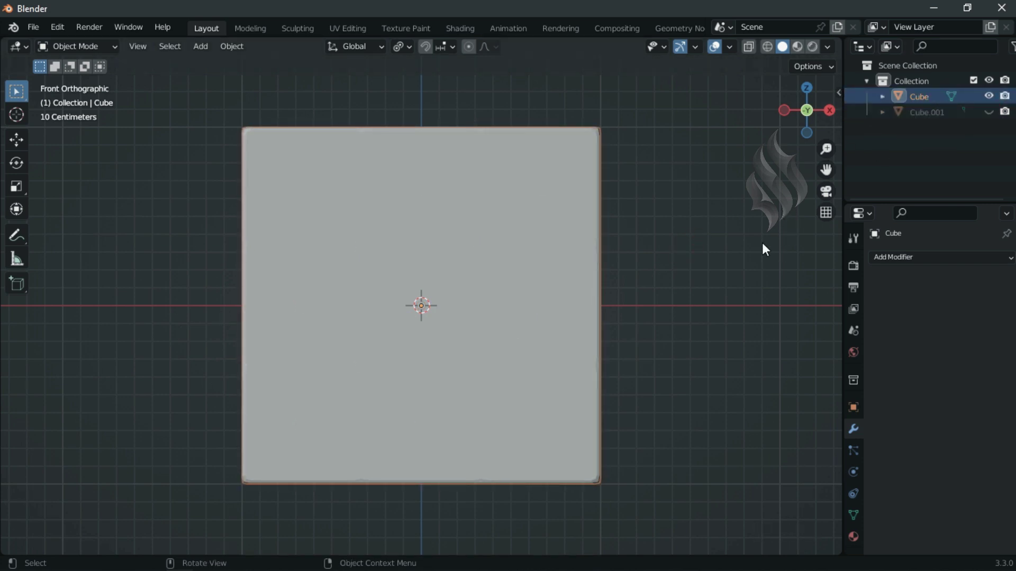
- Add a Subdivision Surface modifier with viewport level 2 to the cube and apply it
{"action": "left_click", "coordinate": [899, 258]}
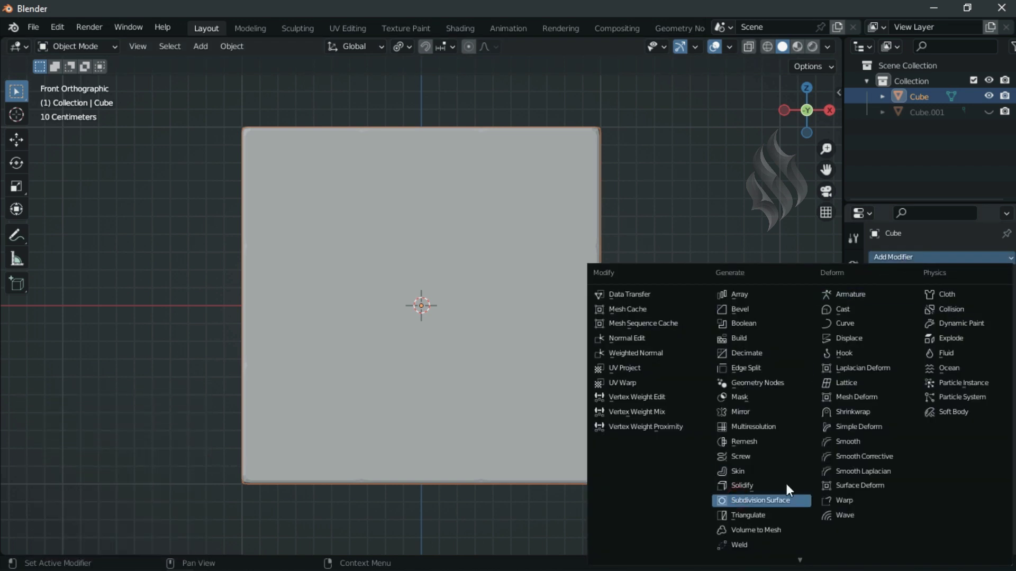
{"action": "left_click", "coordinate": [786, 498]}
{"action": "left_click", "coordinate": [991, 315]}
{"action": "left_click", "coordinate": [990, 315]}
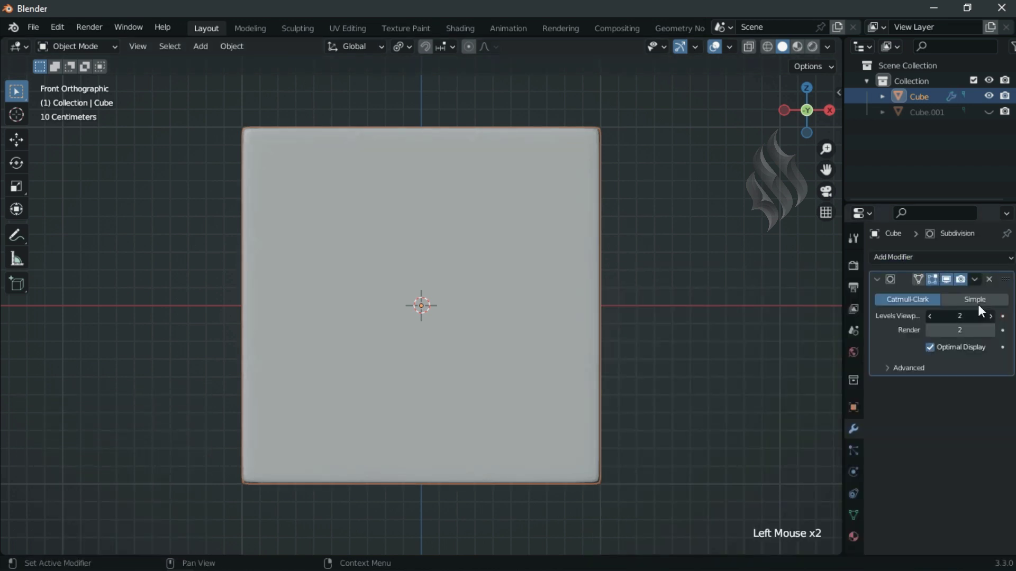
{"action": "left_click", "coordinate": [974, 280]}
{"action": "left_click", "coordinate": [964, 291]}
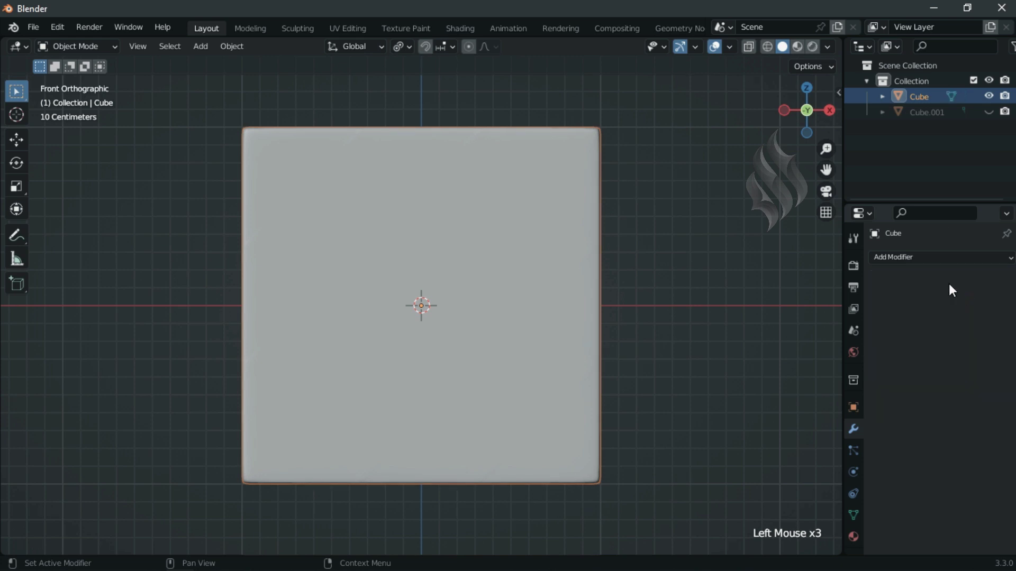
- Add a Multiresolution modifier subdivided to level 2 and turn off its viewport display
{"action": "left_click", "coordinate": [926, 259]}
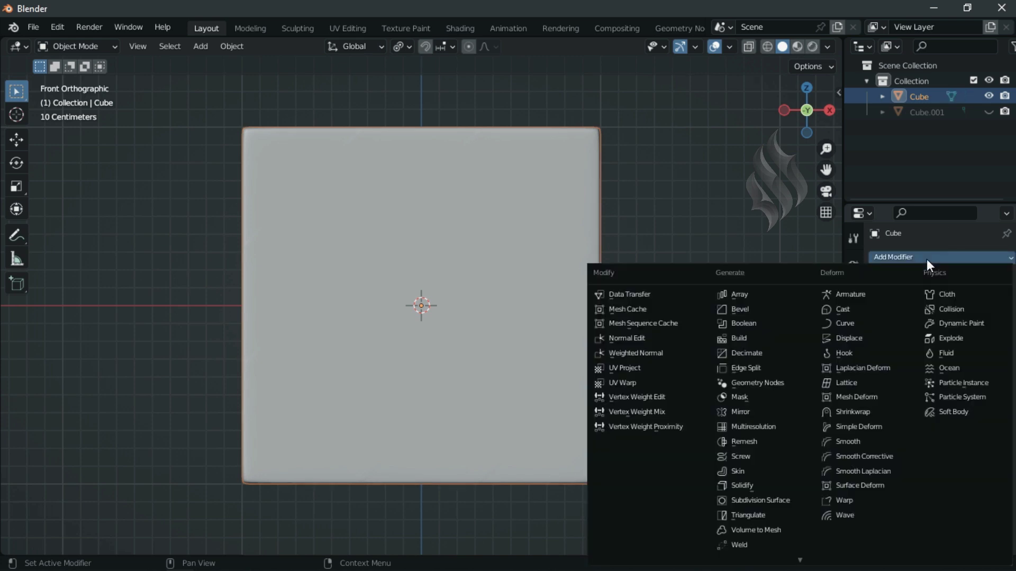
{"action": "left_click", "coordinate": [790, 423]}
{"action": "left_click", "coordinate": [910, 397]}
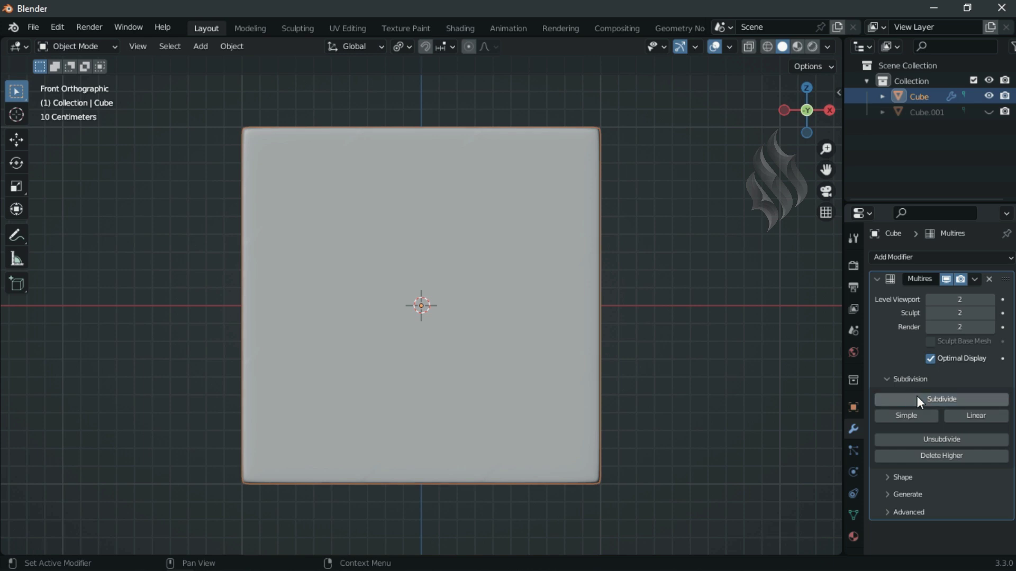
{"action": "left_click", "coordinate": [873, 283]}
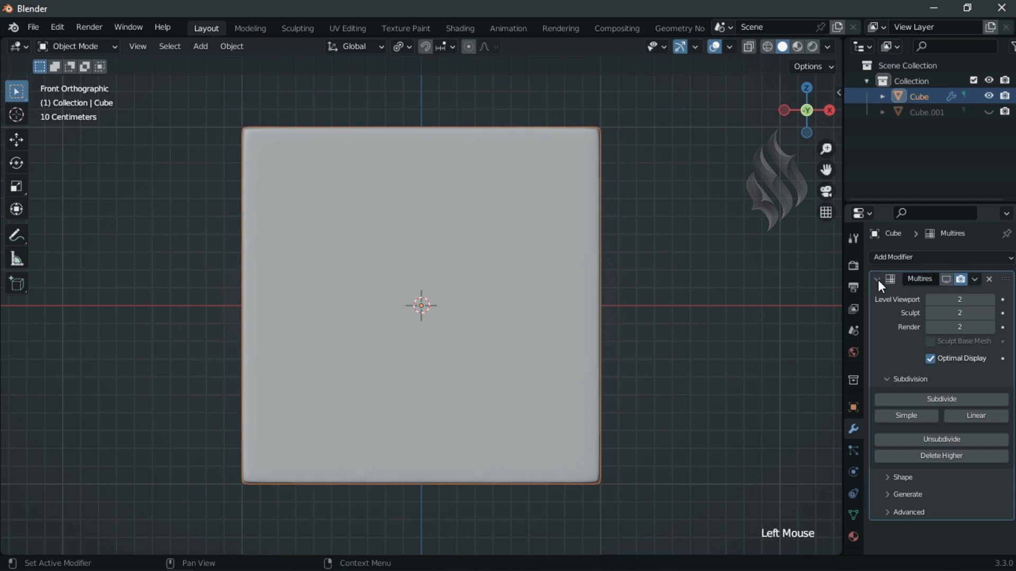
{"action": "left_click", "coordinate": [877, 280]}
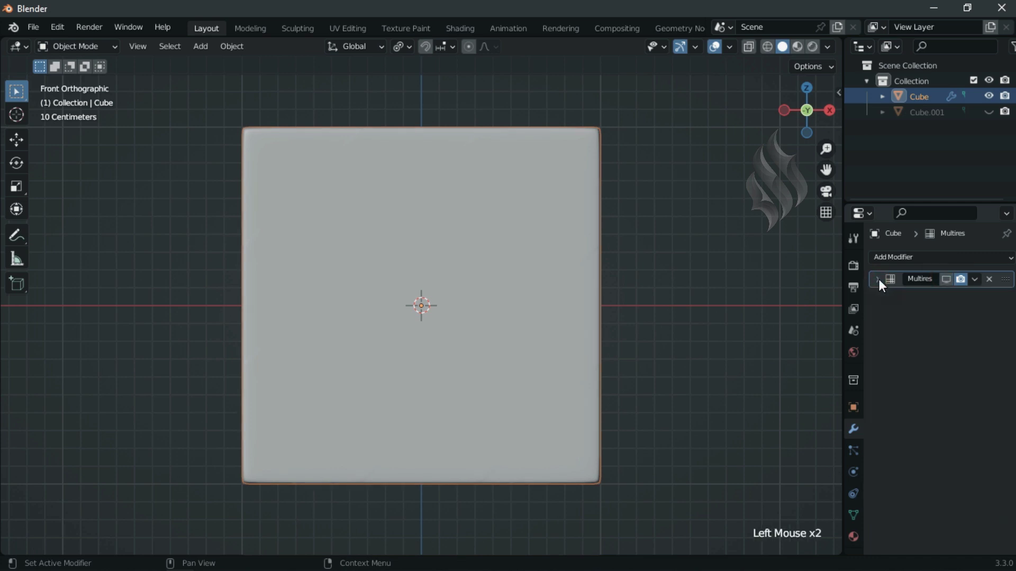
- Set up the Cloth Filter in Sculpt Mode with the Inflate type, using face sets and collisions
{"action": "left_click", "coordinate": [90, 48]}
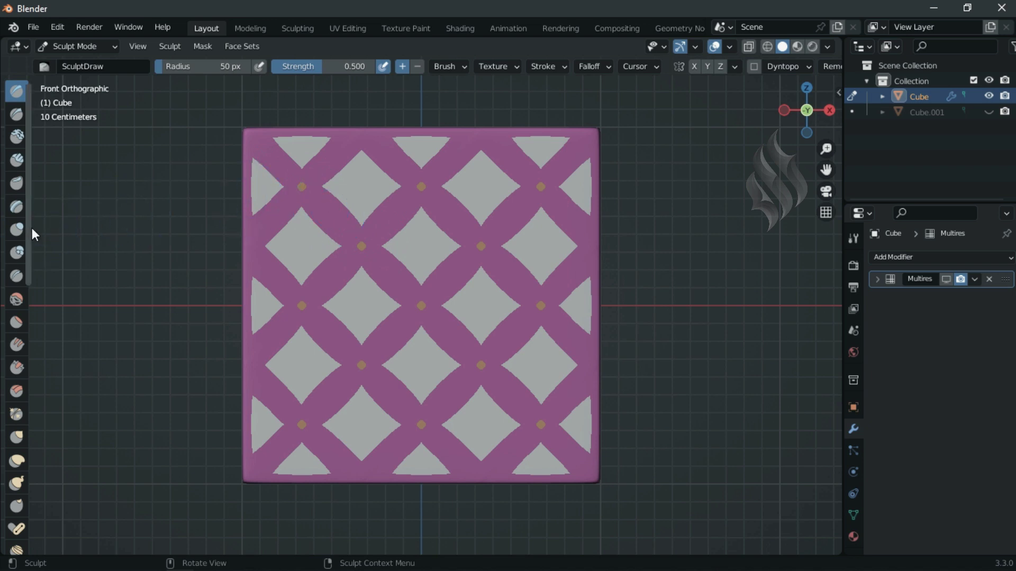
{"action": "left_click_drag", "start_coordinate": [30, 227], "coordinate": [47, 231]}
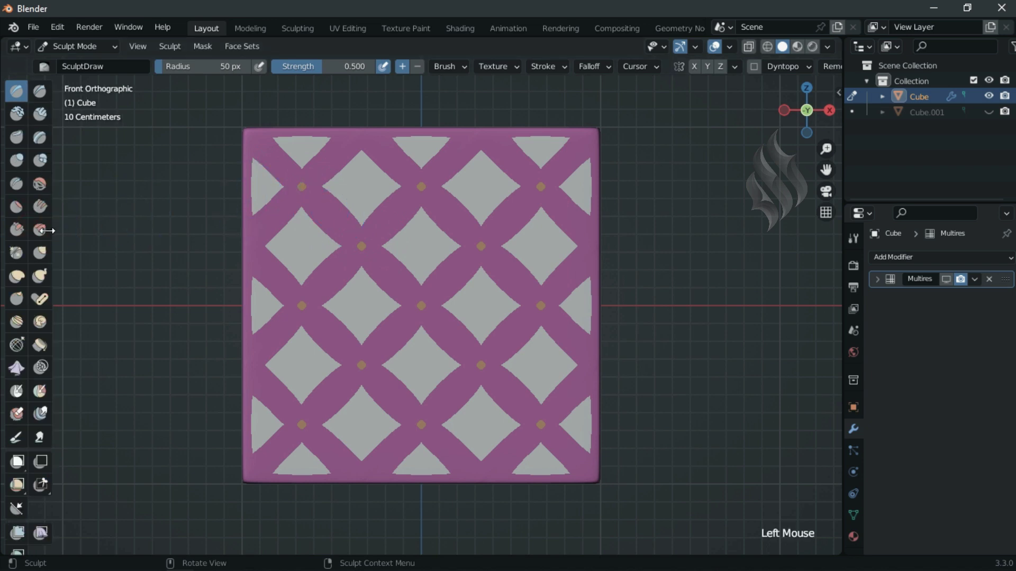
{"action": "left_click", "coordinate": [40, 532]}
{"action": "left_click", "coordinate": [132, 69]}
{"action": "left_click", "coordinate": [112, 102]}
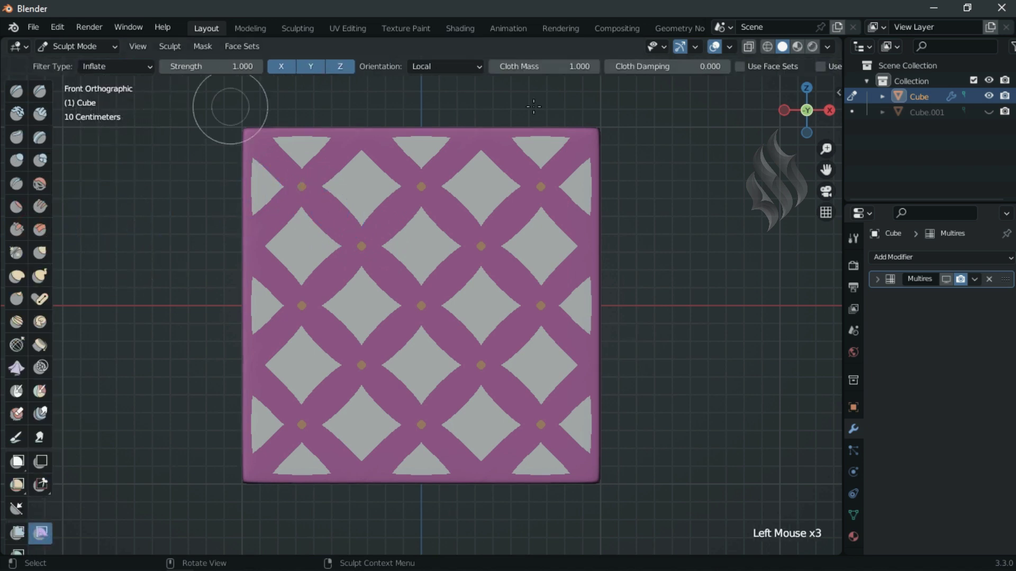
{"action": "left_click", "coordinate": [739, 66]}
{"action": "left_click", "coordinate": [820, 66]}
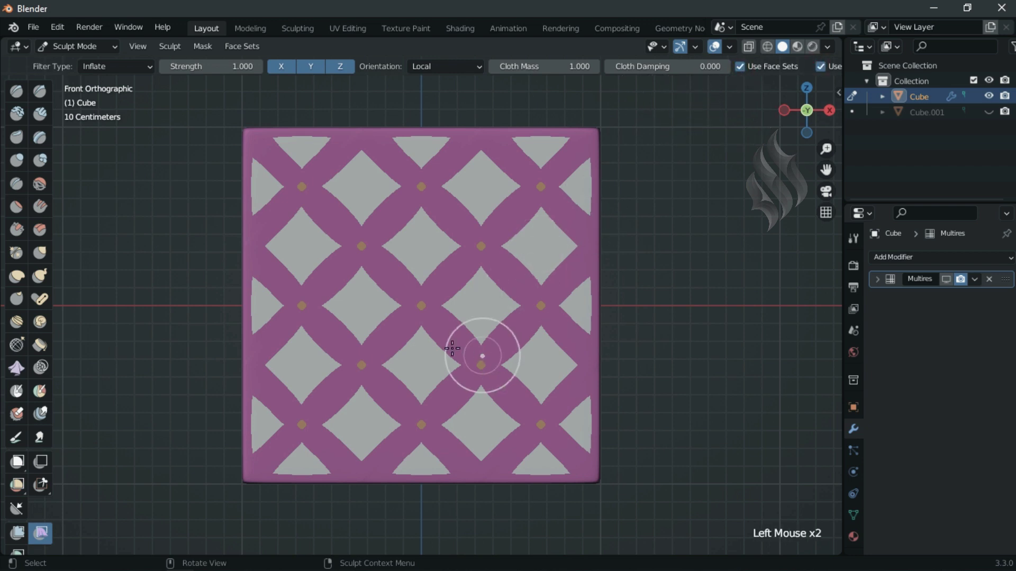
- Grow the face set of the diamond panels five times and inflate them with the Cloth Filter
{"action": "key", "text": "ctrl+w"}
{"action": "key", "text": "ctrl+w"}
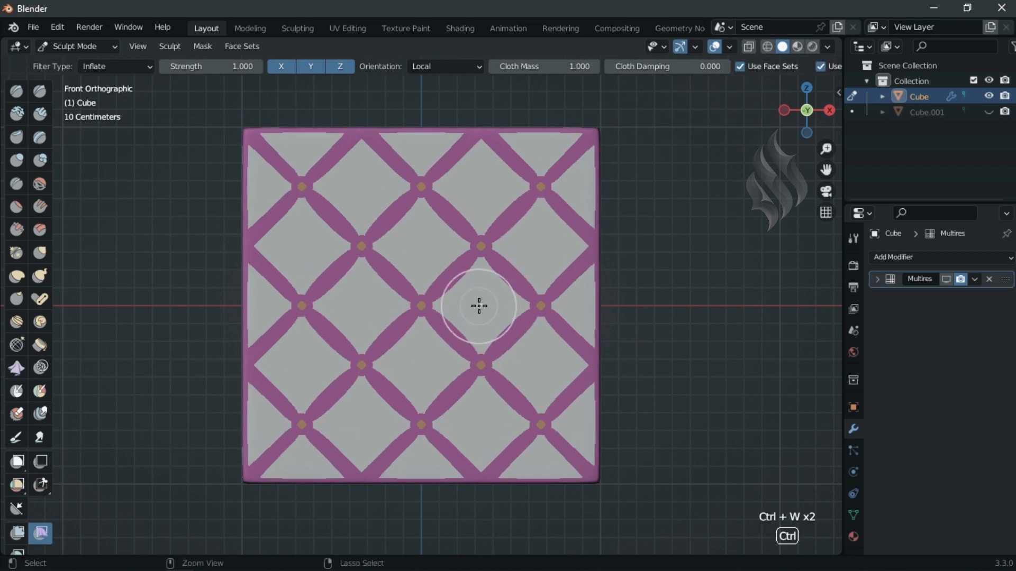
{"action": "key", "text": "ctrl+w"}
{"action": "key", "text": "ctrl+w"}
{"action": "key", "text": "ctrl+w"}
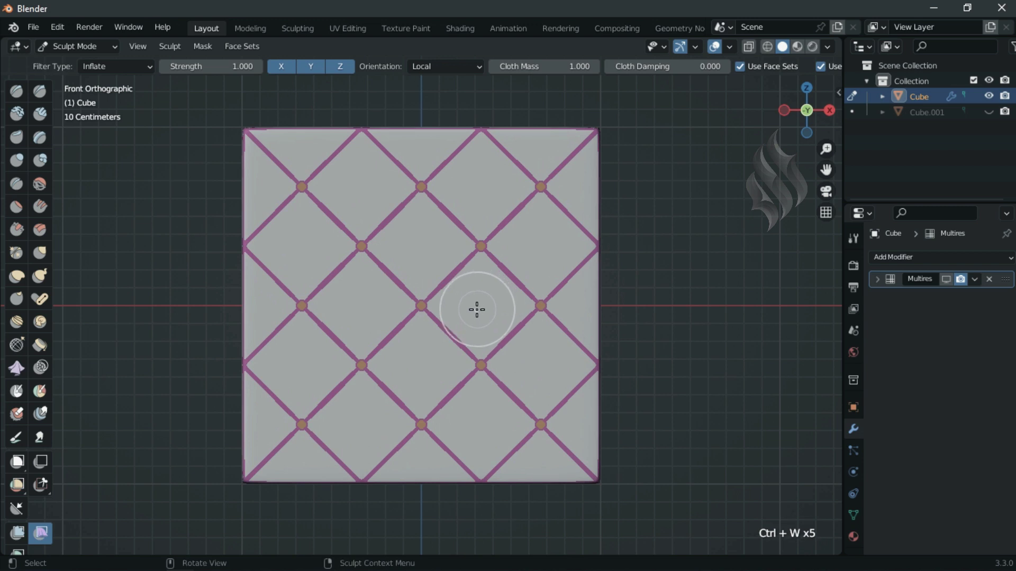
{"action": "left_click_drag", "start_coordinate": [477, 309], "coordinate": [601, 305]}
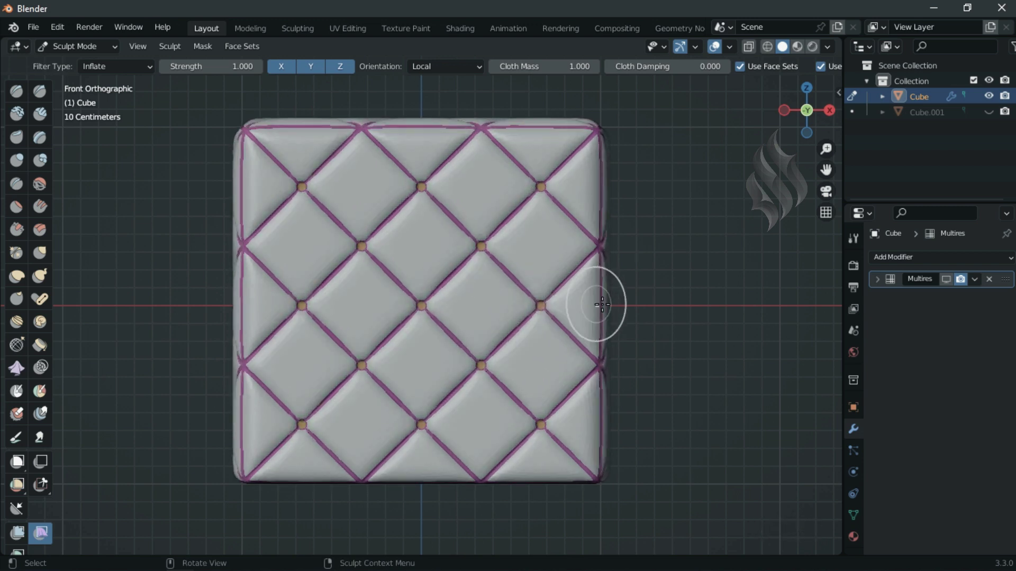
- Inflate the cube's diamond panels further with the Cloth Filter, checking the corners and sides
{"action": "middle_click_drag", "start_coordinate": [513, 238], "coordinate": [526, 277]}
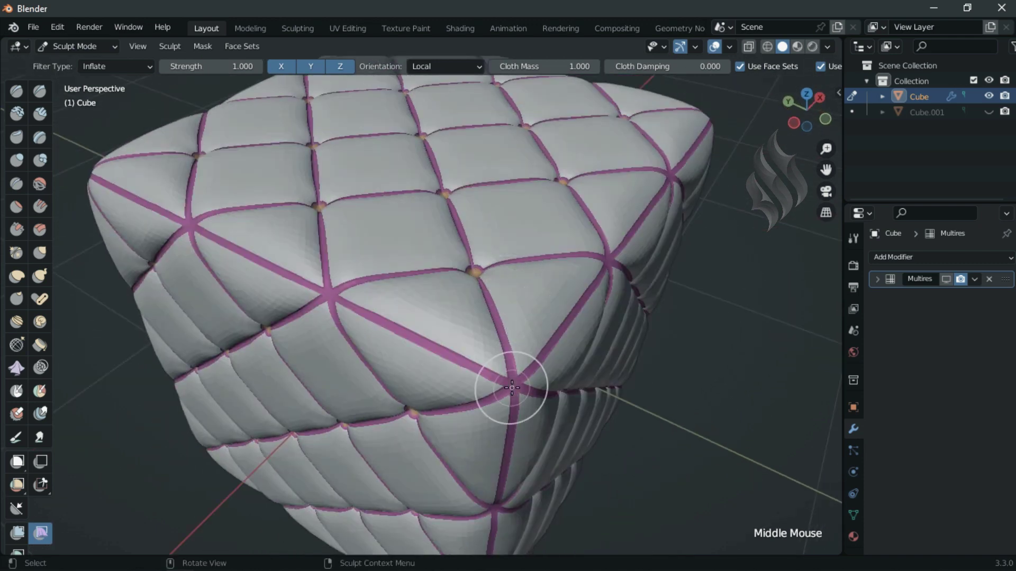
{"action": "mouse_move", "coordinate": [512, 388]}
{"action": "left_mouse_down"}
{"action": "mouse_move", "coordinate": [513, 376]}
{"action": "mouse_move", "coordinate": [510, 385]}
{"action": "mouse_move", "coordinate": [454, 361]}
{"action": "left_mouse_up"}
{"action": "middle_click_drag", "start_coordinate": [454, 350], "coordinate": [483, 309]}
{"action": "left_click_drag", "start_coordinate": [462, 263], "coordinate": [517, 265]}
{"action": "scroll", "coordinate": [511, 259], "scroll_direction": "down", "scroll_amount": 2}
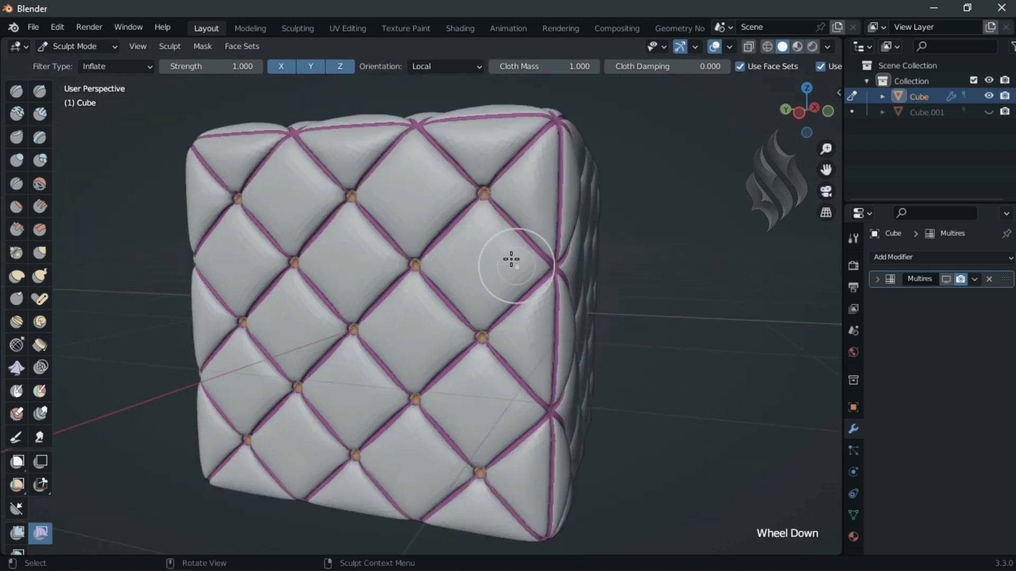
{"action": "middle_click_drag", "start_coordinate": [511, 259], "coordinate": [440, 282]}
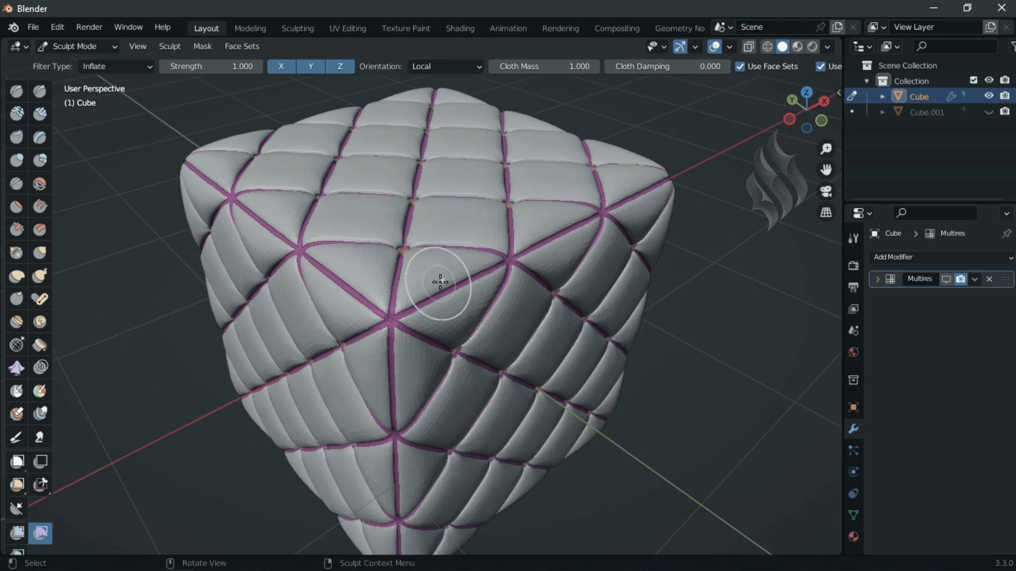
- Shade the quilted cube smooth in Object Mode and turn its Multires viewport display back on
{"action": "left_click", "coordinate": [96, 48]}
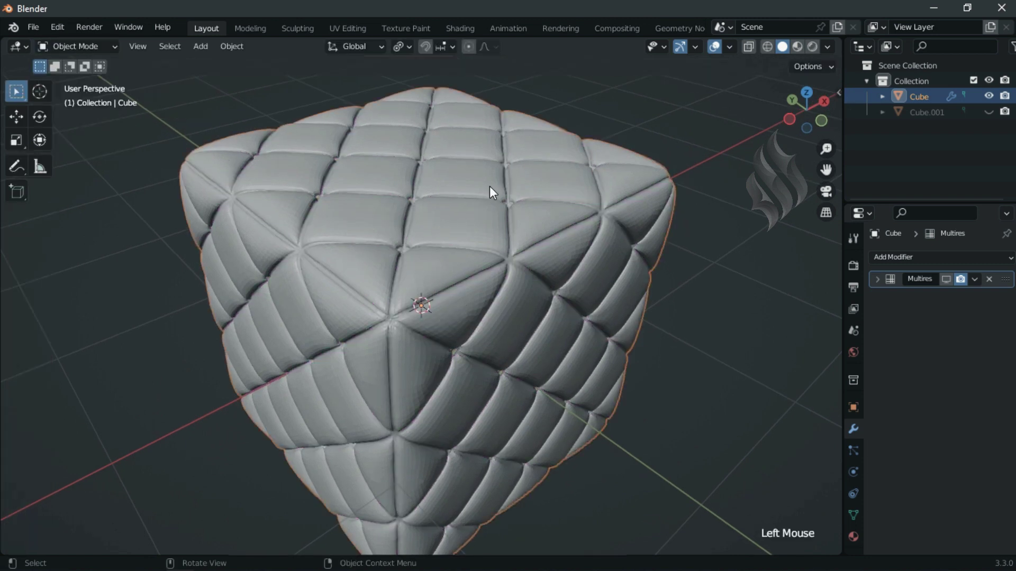
{"action": "right_click", "coordinate": [491, 175]}
{"action": "left_click", "coordinate": [490, 171]}
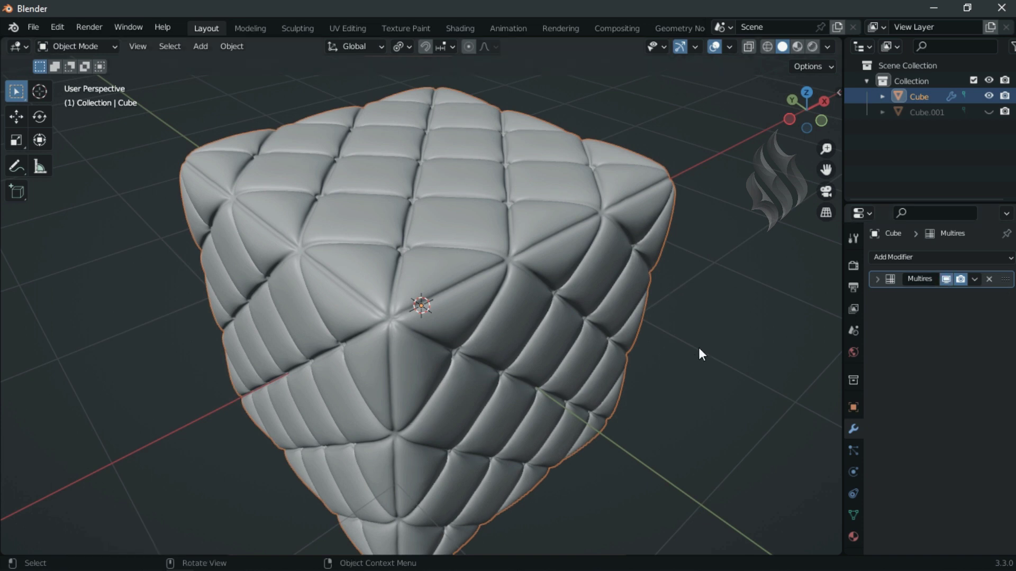
- Show only the button faces object Cube.001 and add a Subdivision Surface modifier with viewport level 2 and on-cage display
{"action": "left_click", "coordinate": [988, 96]}
{"action": "left_click", "coordinate": [989, 112]}
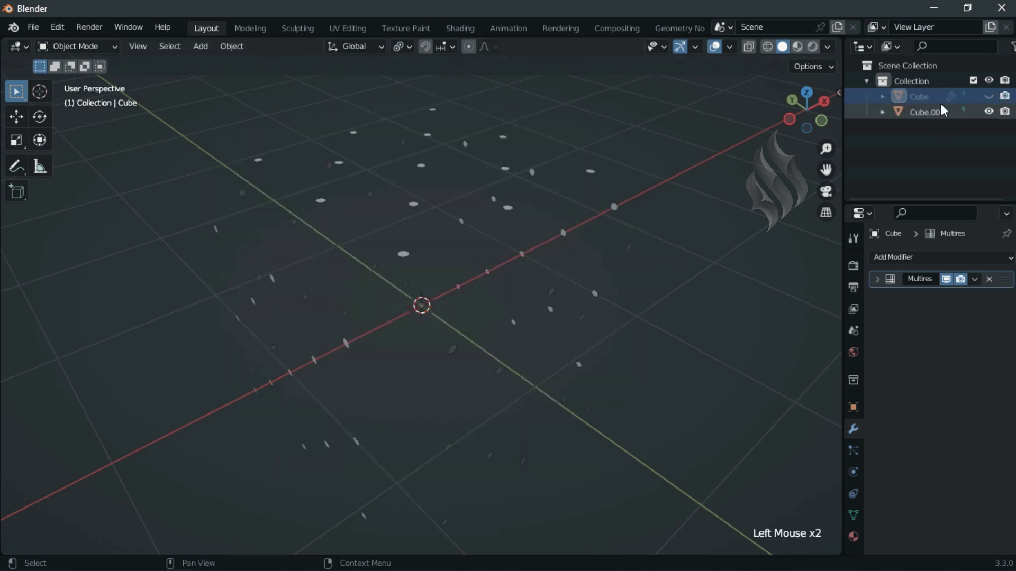
{"action": "left_click", "coordinate": [927, 112]}
{"action": "left_click", "coordinate": [933, 256]}
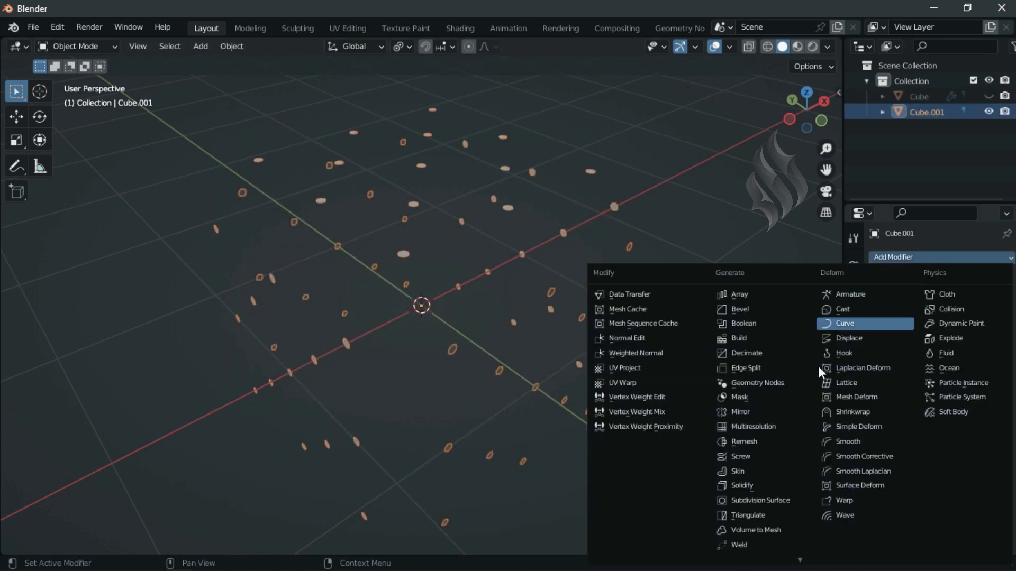
{"action": "left_click", "coordinate": [736, 497]}
{"action": "left_click", "coordinate": [991, 316]}
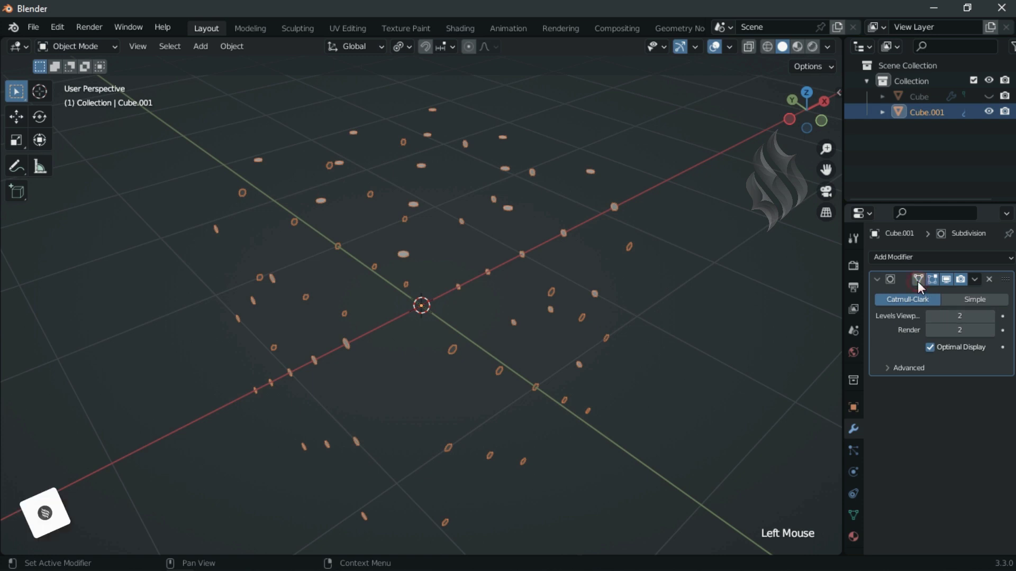
{"action": "left_click", "coordinate": [918, 279]}
- Unhide the quilted cube and extrude all button faces of Cube.001 along their normals by 0.04 m
{"action": "key", "text": "Tab"}
{"action": "key", "text": "a"}
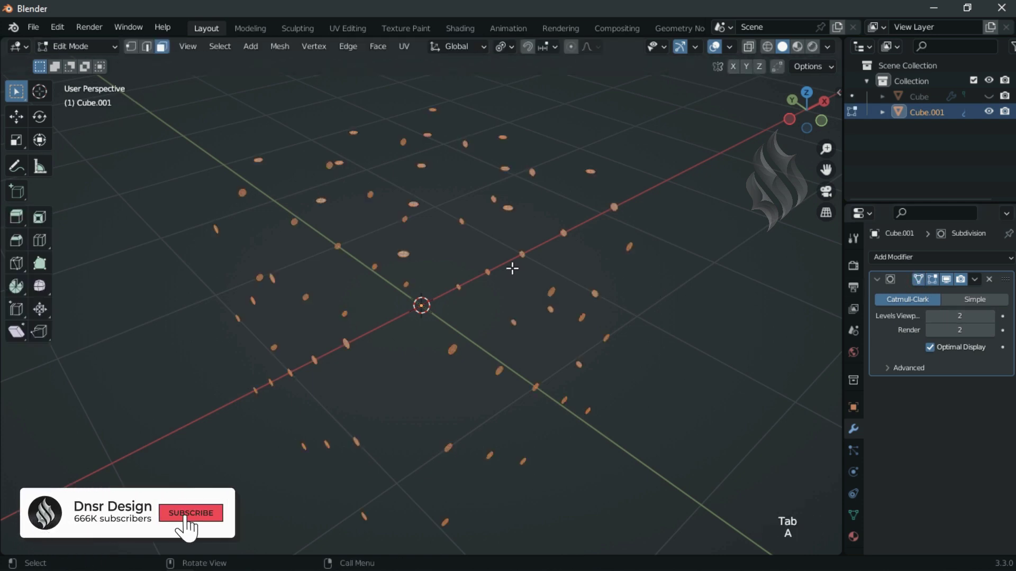
{"action": "left_click", "coordinate": [989, 96]}
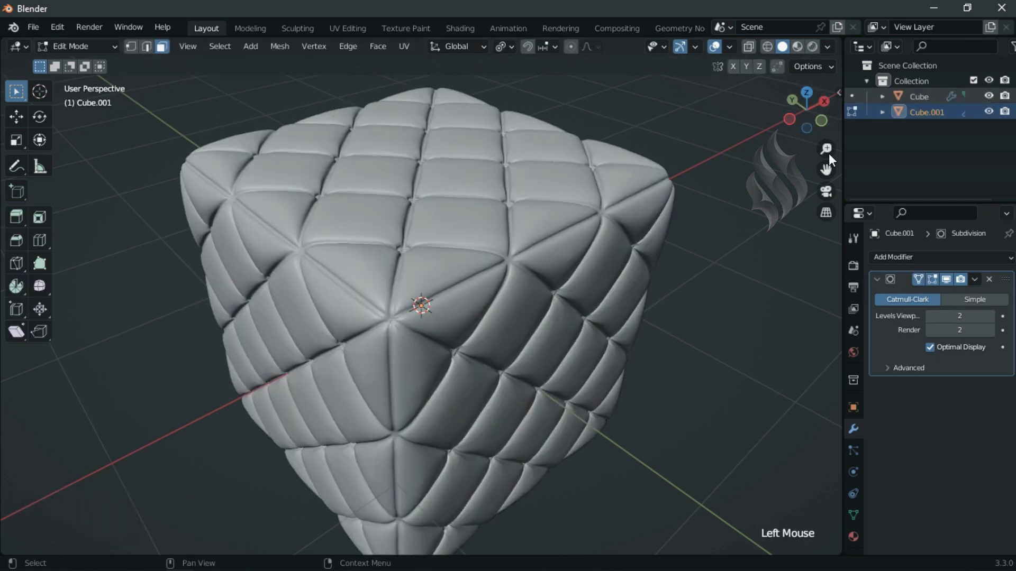
{"action": "key", "text": "alt+e"}
{"action": "left_click", "coordinate": [562, 244]}
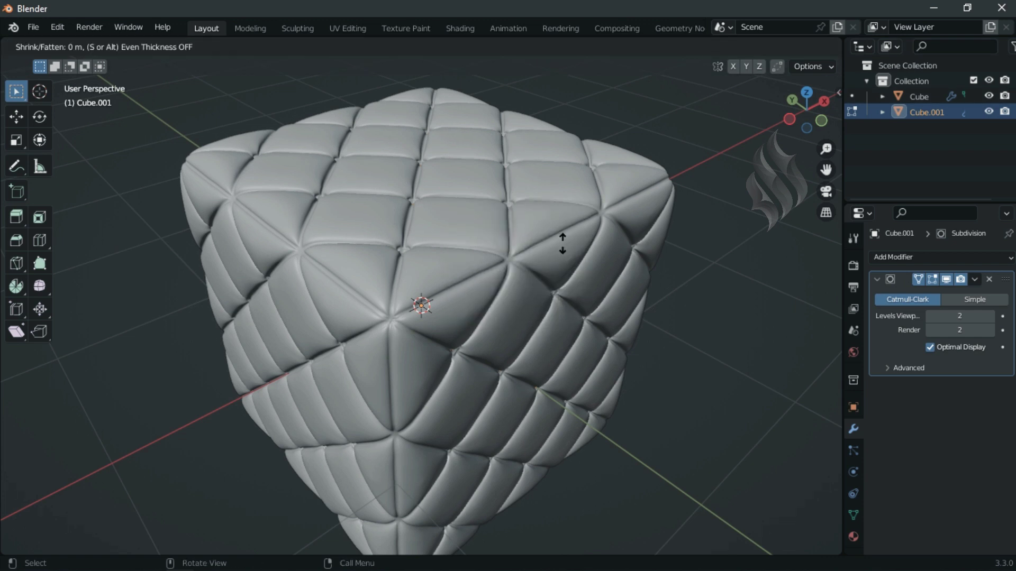
{"action": "type", "text": ".04"}
{"action": "key", "text": "Return"}
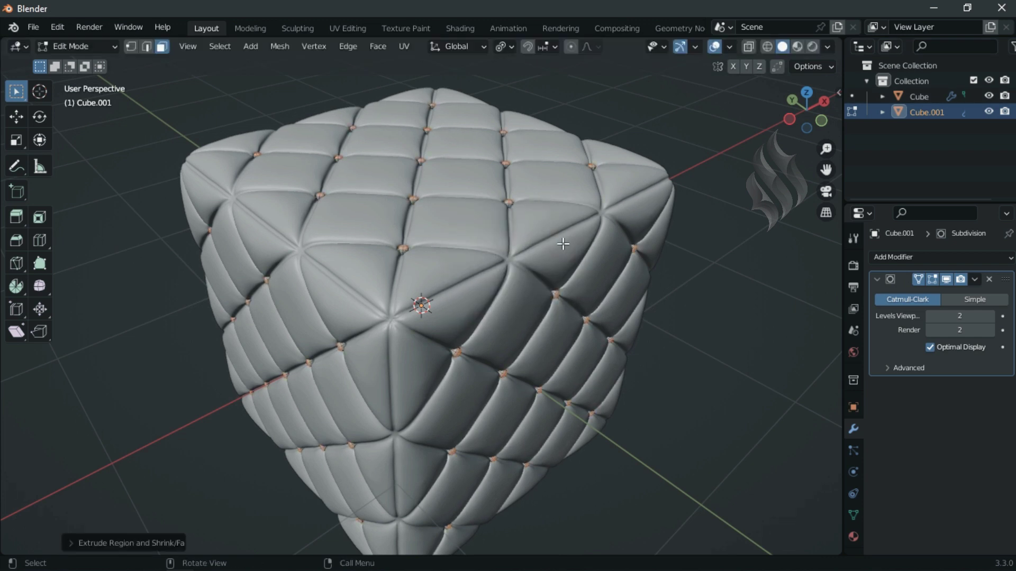
- Scale the extruded button faces by 1.5 and shade the buttons smooth in Object Mode
{"action": "type", "text": "s1.5"}
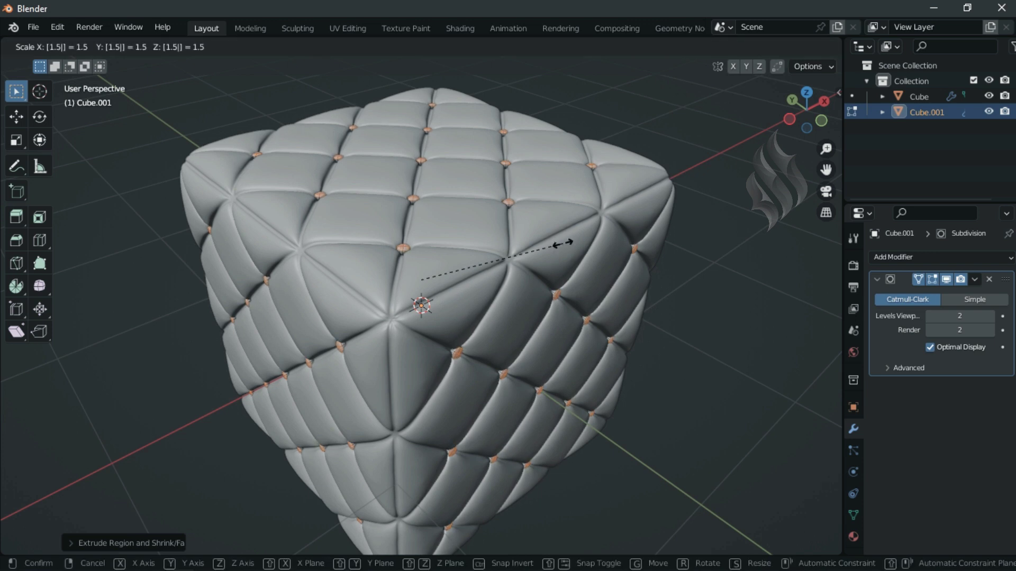
{"action": "key", "text": "Return"}
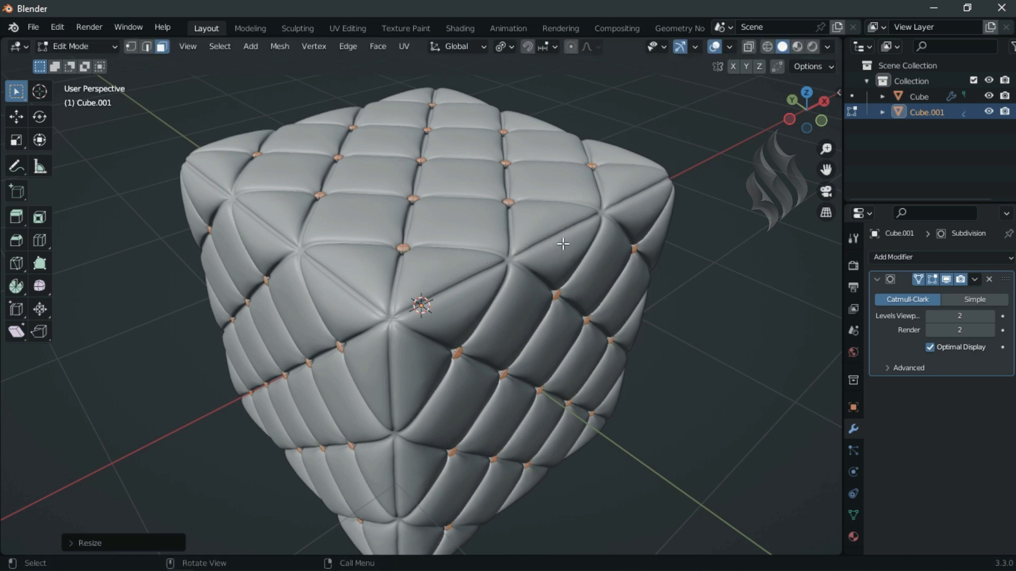
{"action": "key", "text": "Tab"}
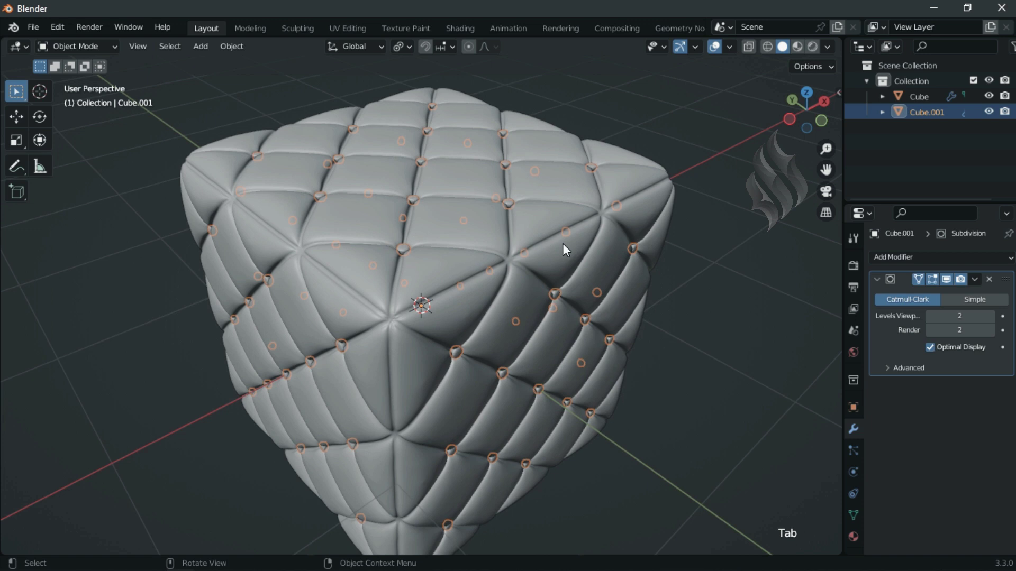
{"action": "right_click", "coordinate": [563, 244]}
{"action": "left_click", "coordinate": [563, 243]}
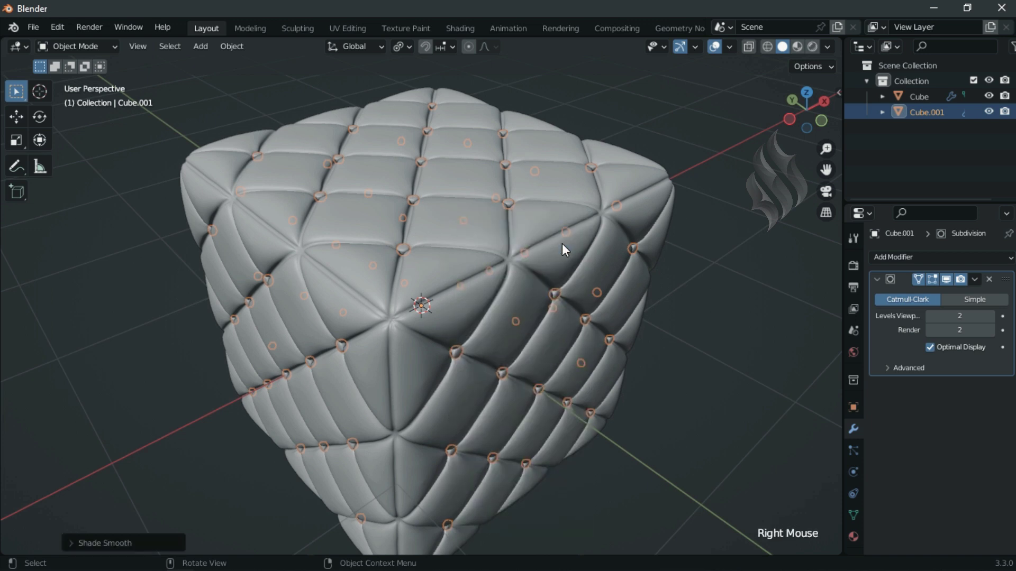
{"action": "key", "text": "shift+c"}
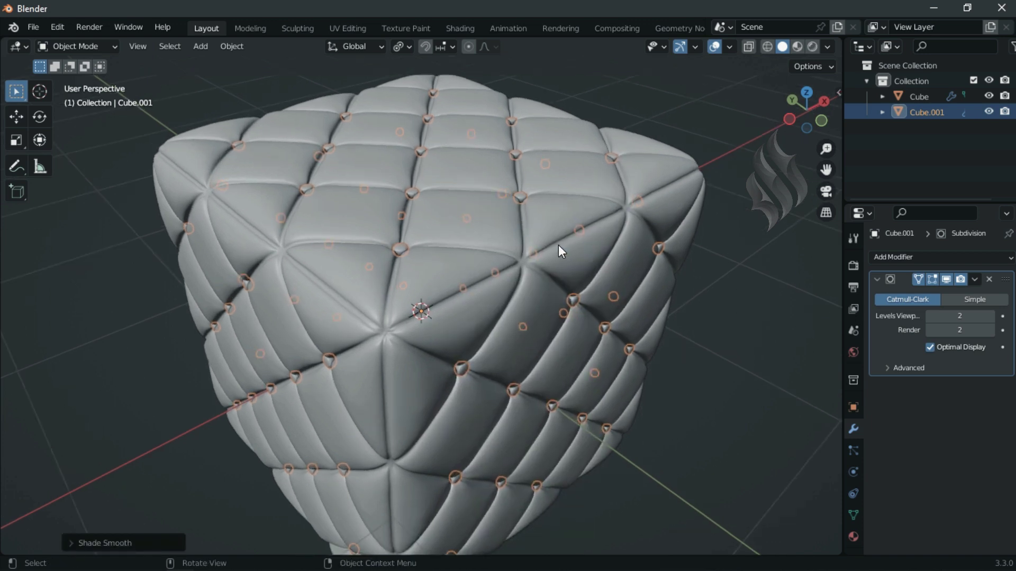
{"action": "left_click", "coordinate": [673, 412]}
- Add a mesh circle, move it -1 m along Z to the cushion's underside and scale it by 0.1
{"action": "key", "text": "KP_1"}
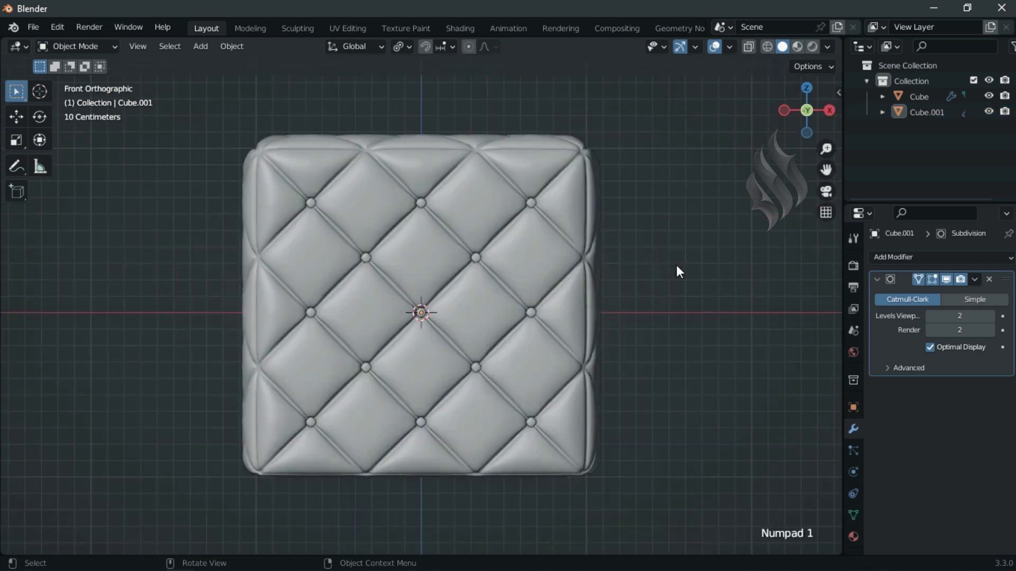
{"action": "key", "text": "shift+a"}
{"action": "mouse_move", "coordinate": [640, 194]}
{"action": "left_click", "coordinate": [688, 227]}
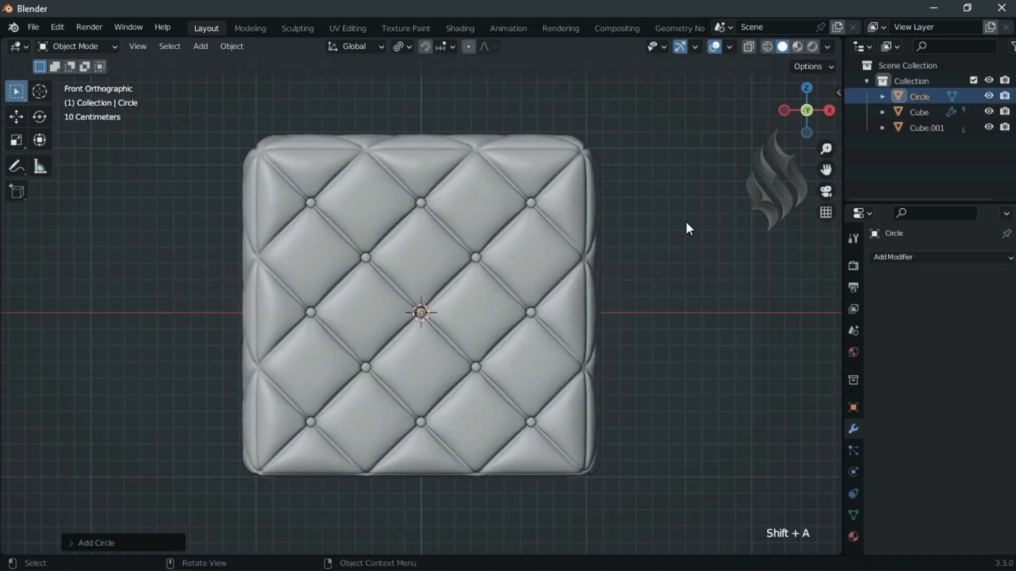
{"action": "type", "text": "gz"}
{"action": "type", "text": "-1"}
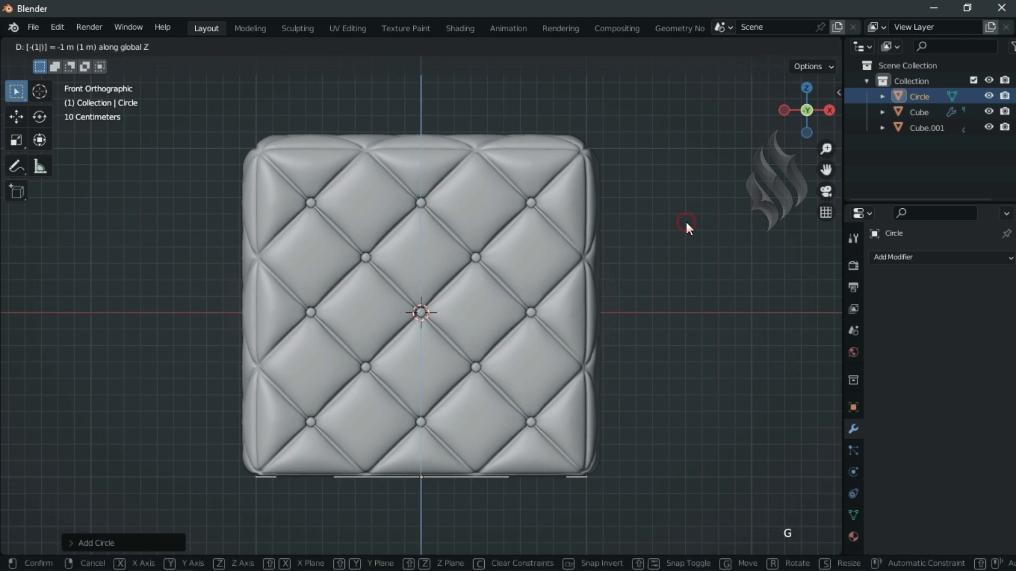
{"action": "key", "text": "Return"}
{"action": "key", "text": "ctrl+KP_7"}
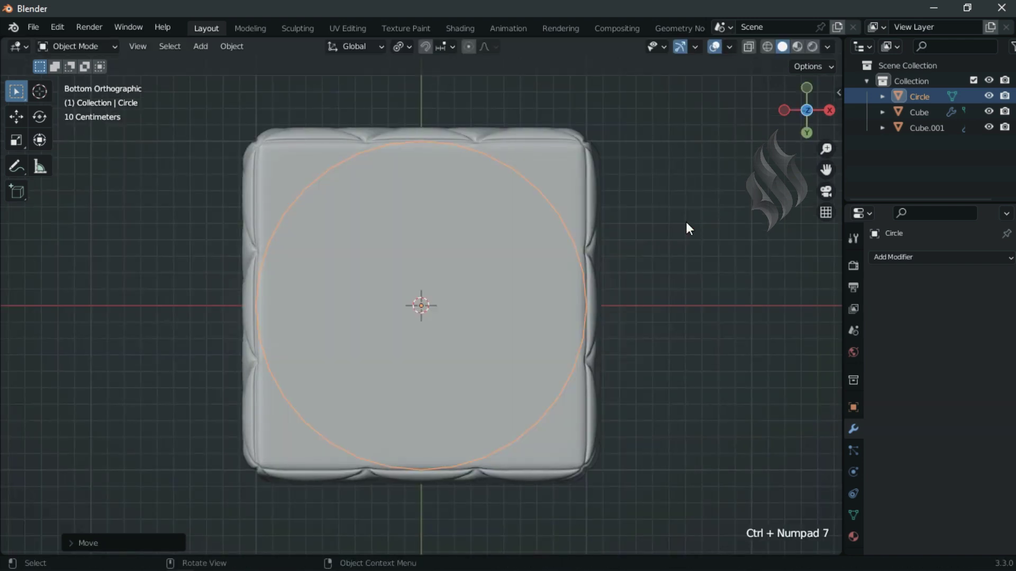
{"action": "type", "text": "s.1"}
{"action": "key", "text": "Return"}
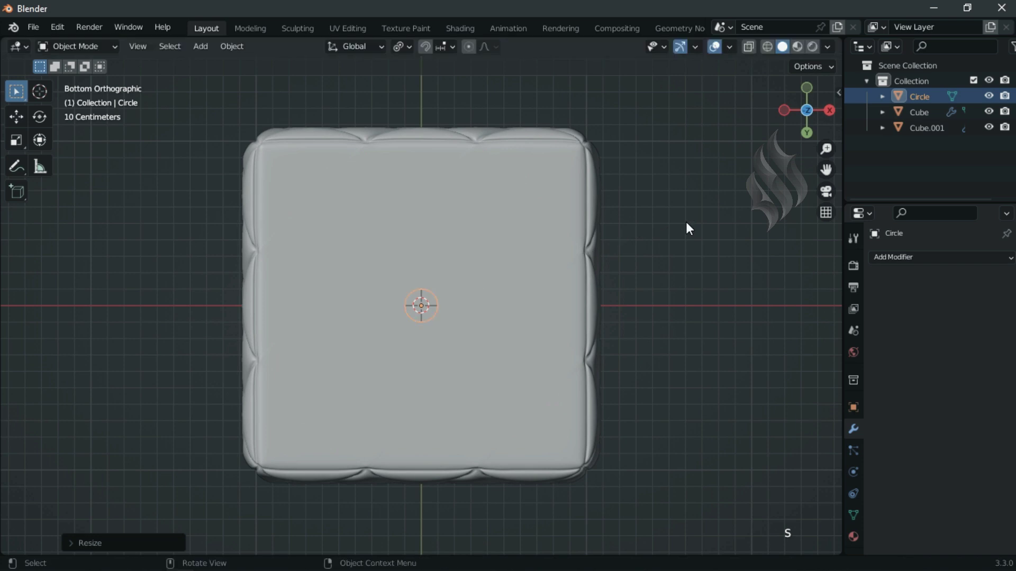
- Move the small circle 0.85 m along both Y and X to a bottom corner and apply all its transforms
{"action": "type", "text": "gy.8"}
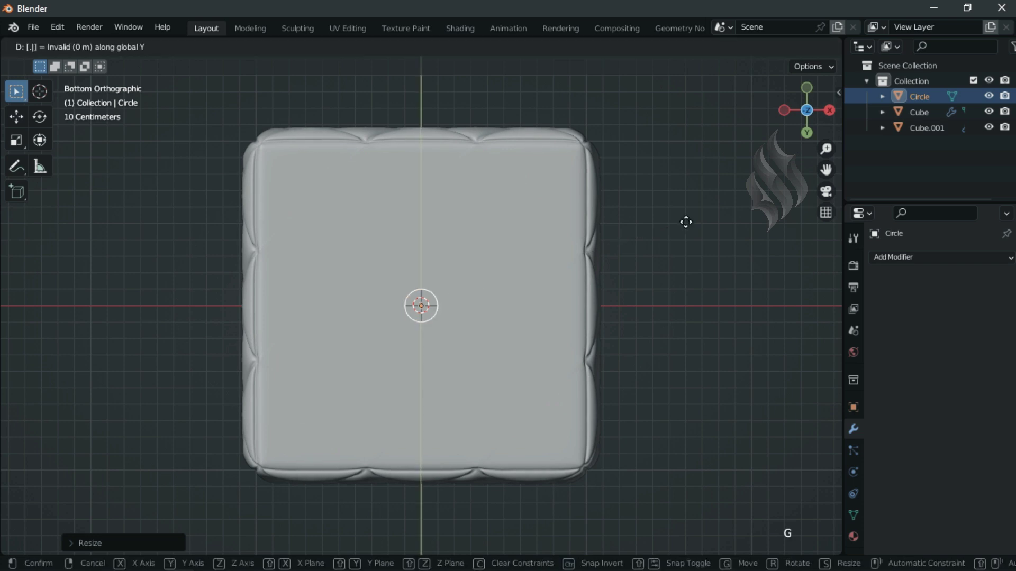
{"action": "key", "text": "Return"}
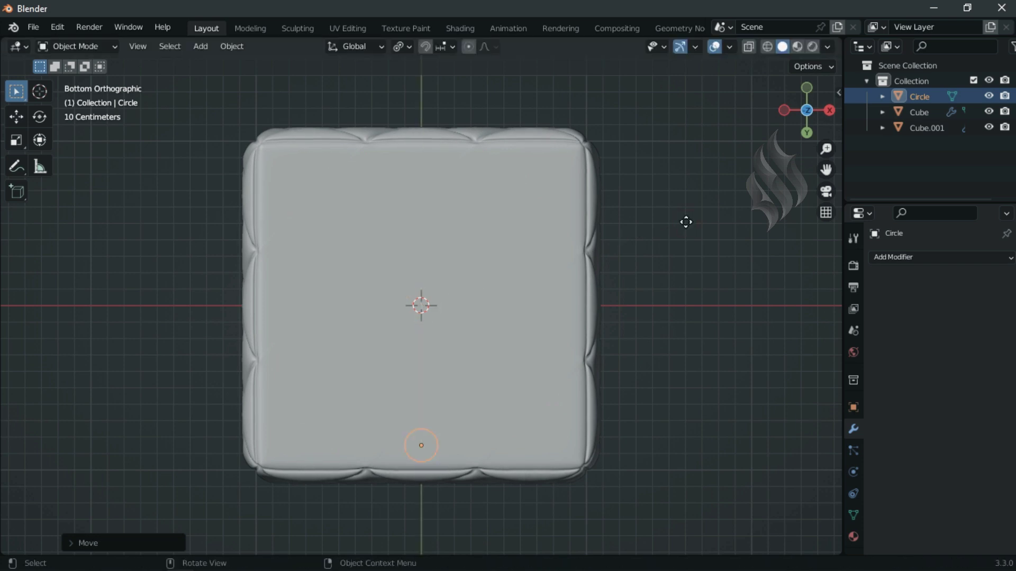
{"action": "type", "text": "gx.85"}
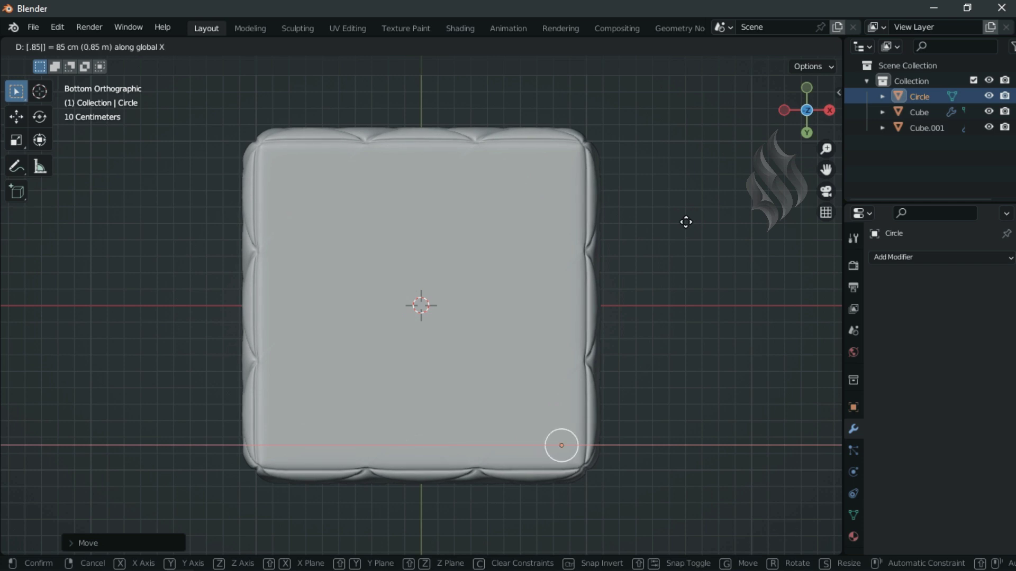
{"action": "key", "text": "Return"}
{"action": "key", "text": "ctrl+a"}
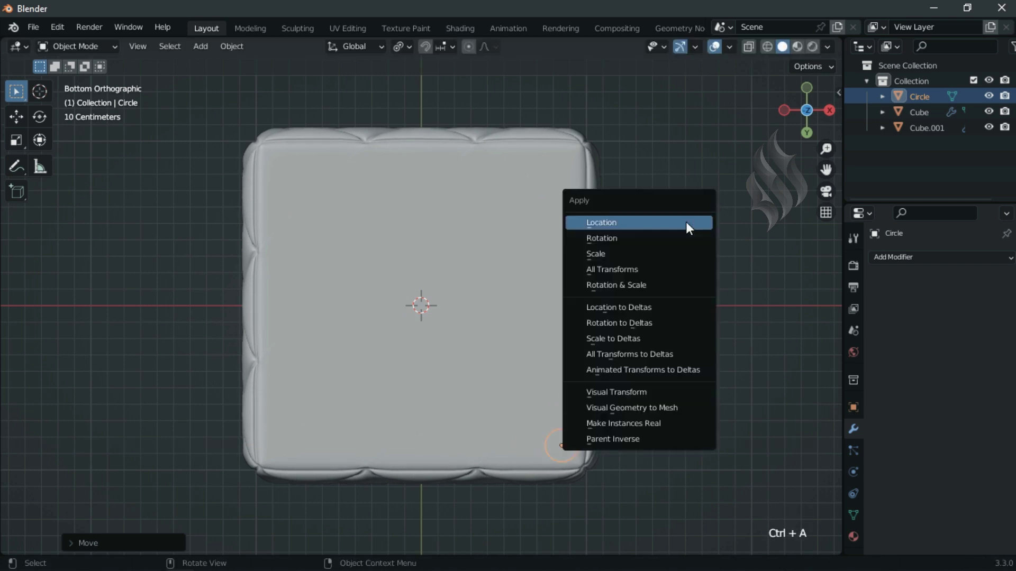
{"action": "left_click", "coordinate": [658, 270]}
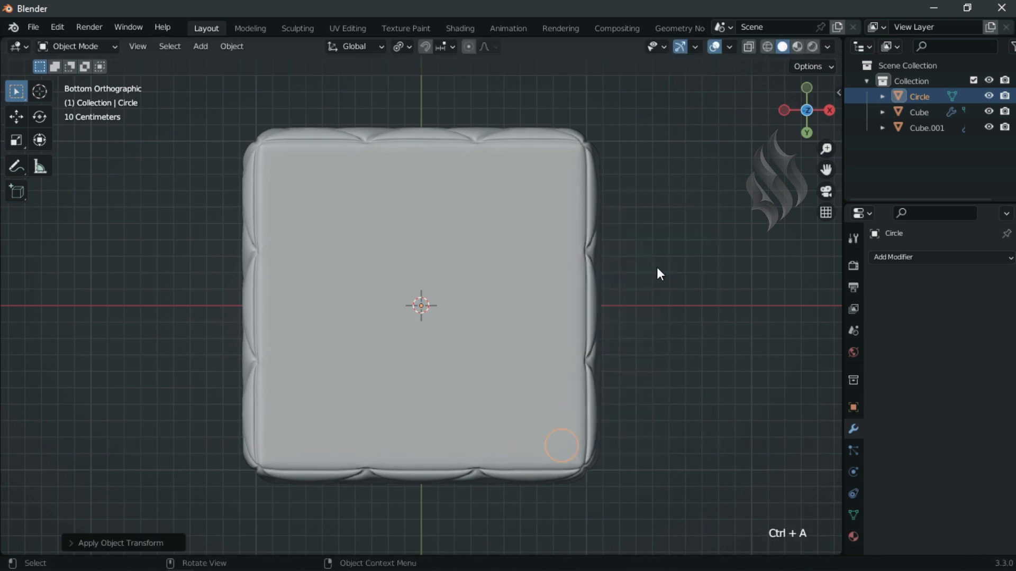
- Add a Mirror modifier on the X and Y axes to repeat the circle at all four bottom corners
{"action": "left_click", "coordinate": [892, 259]}
{"action": "left_click", "coordinate": [764, 413]}
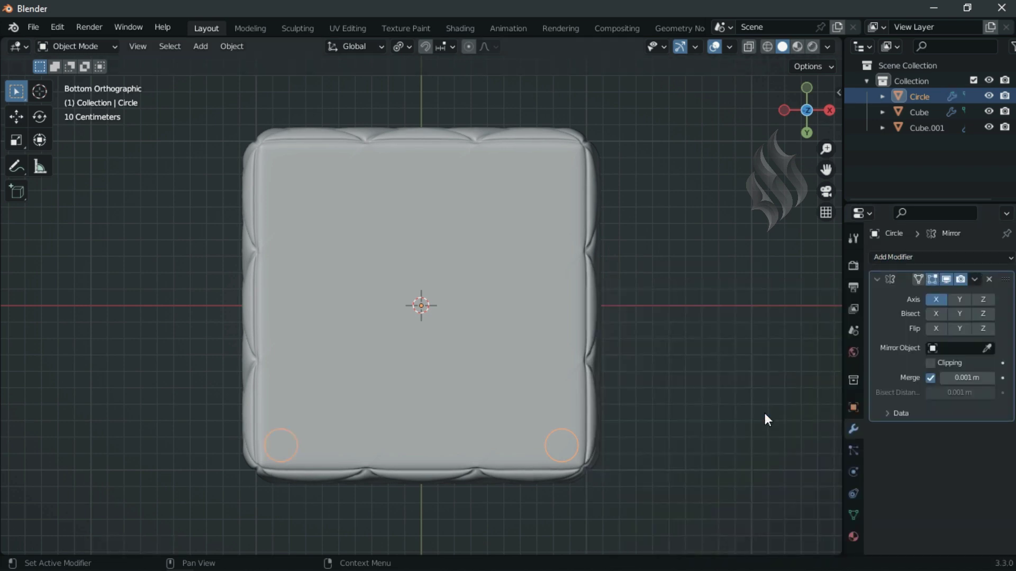
{"action": "left_click", "coordinate": [875, 279]}
- Extrude the circle -0.05 m along Z in Edit Mode to form the cushion's short feet
{"action": "key", "text": "KP_3"}
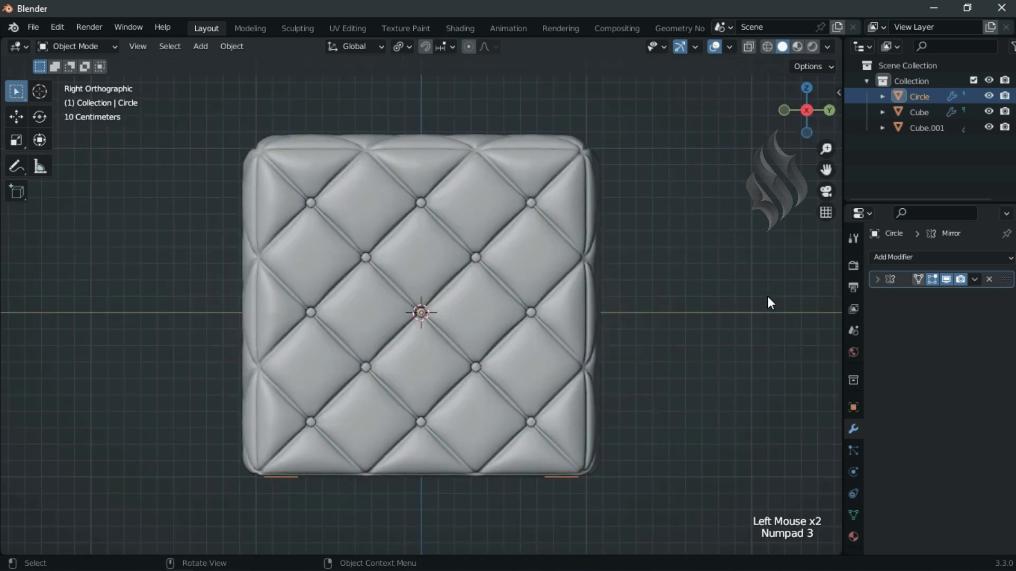
{"action": "key", "text": "Tab"}
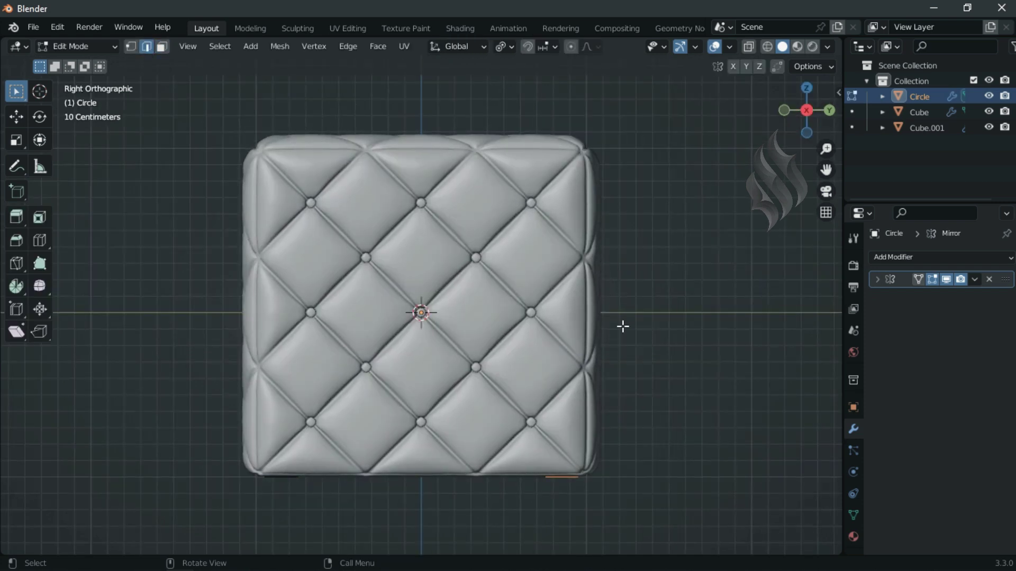
{"action": "type", "text": "e"}
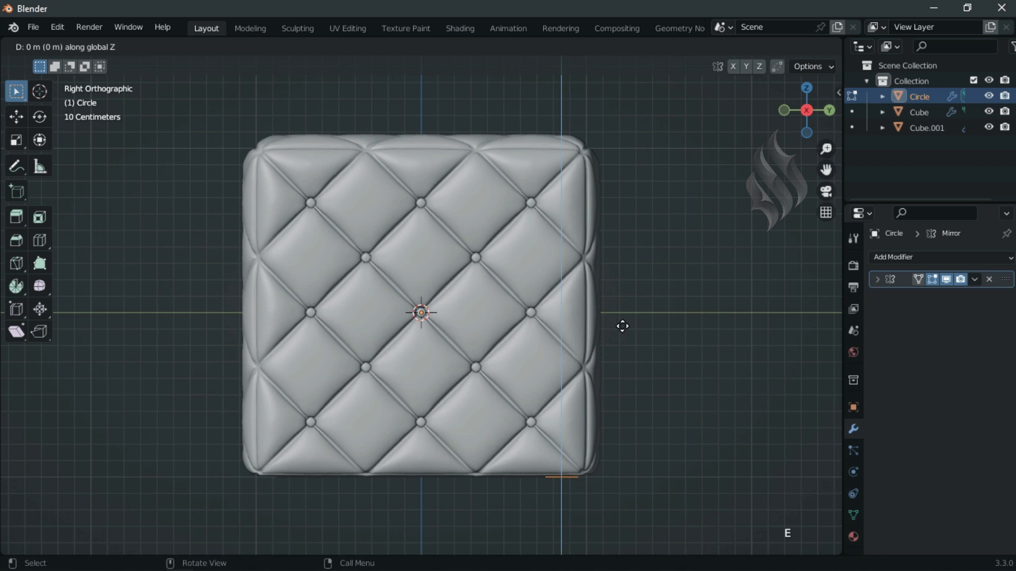
{"action": "type", "text": "-0.05"}
{"action": "key", "text": "Return"}
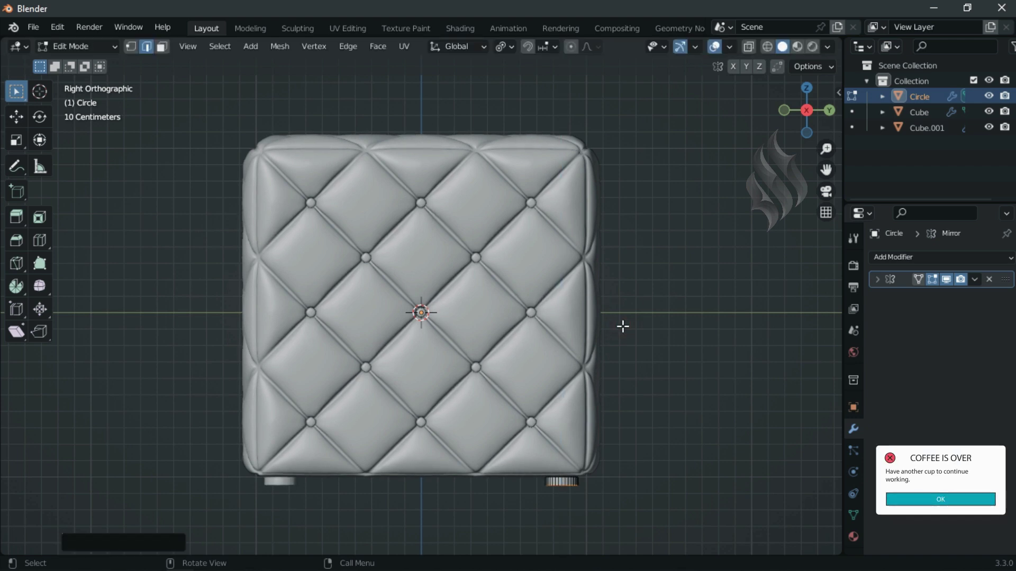
- Shade the mirrored feet smooth in Object Mode and deselect them
{"action": "key", "text": "Tab"}
{"action": "right_click", "coordinate": [623, 259]}
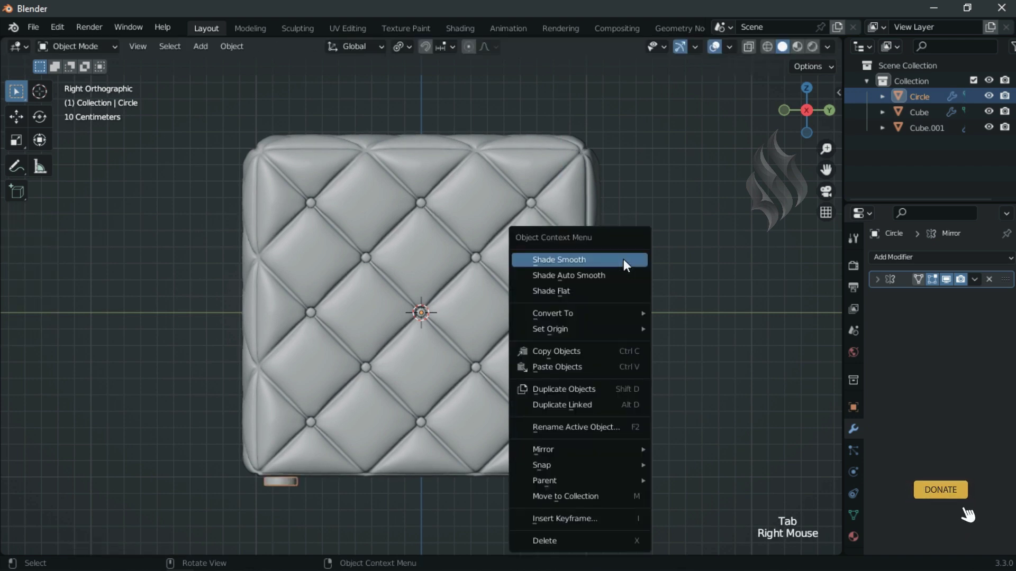
{"action": "left_click", "coordinate": [624, 260]}
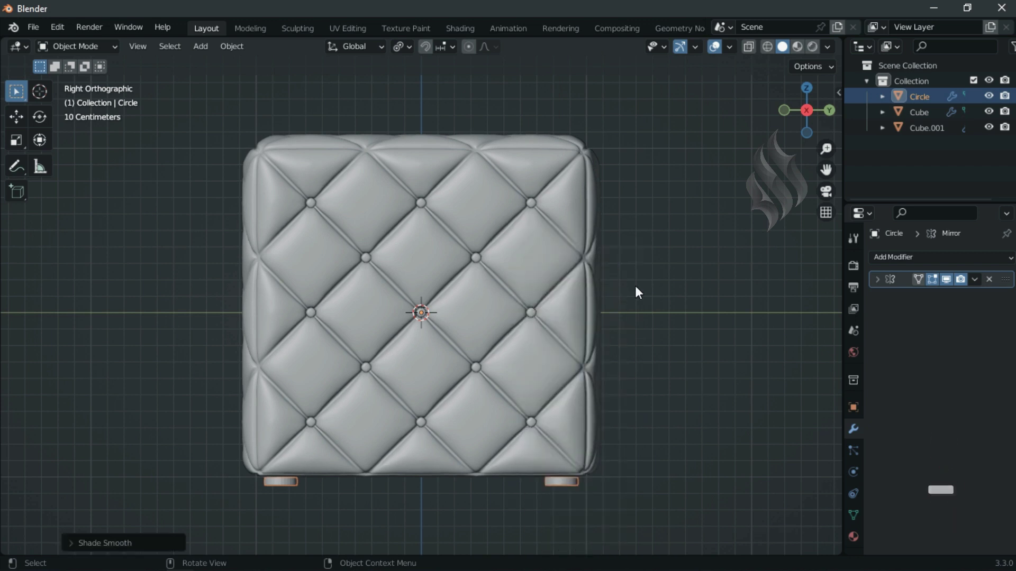
{"action": "middle_click_drag", "start_coordinate": [635, 302], "coordinate": [345, 386], "text": "ctrl"}
{"action": "left_click", "coordinate": [609, 374]}
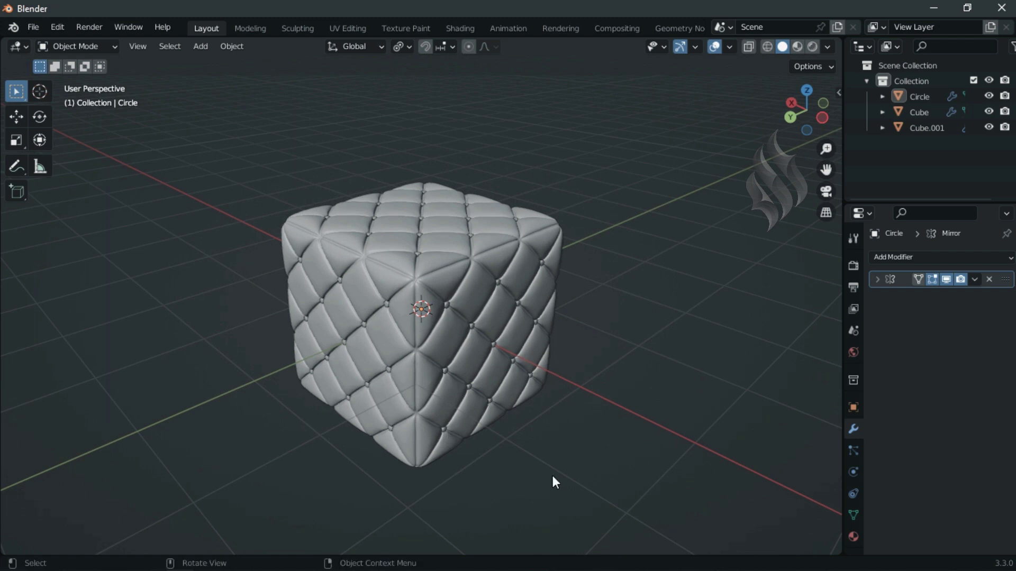